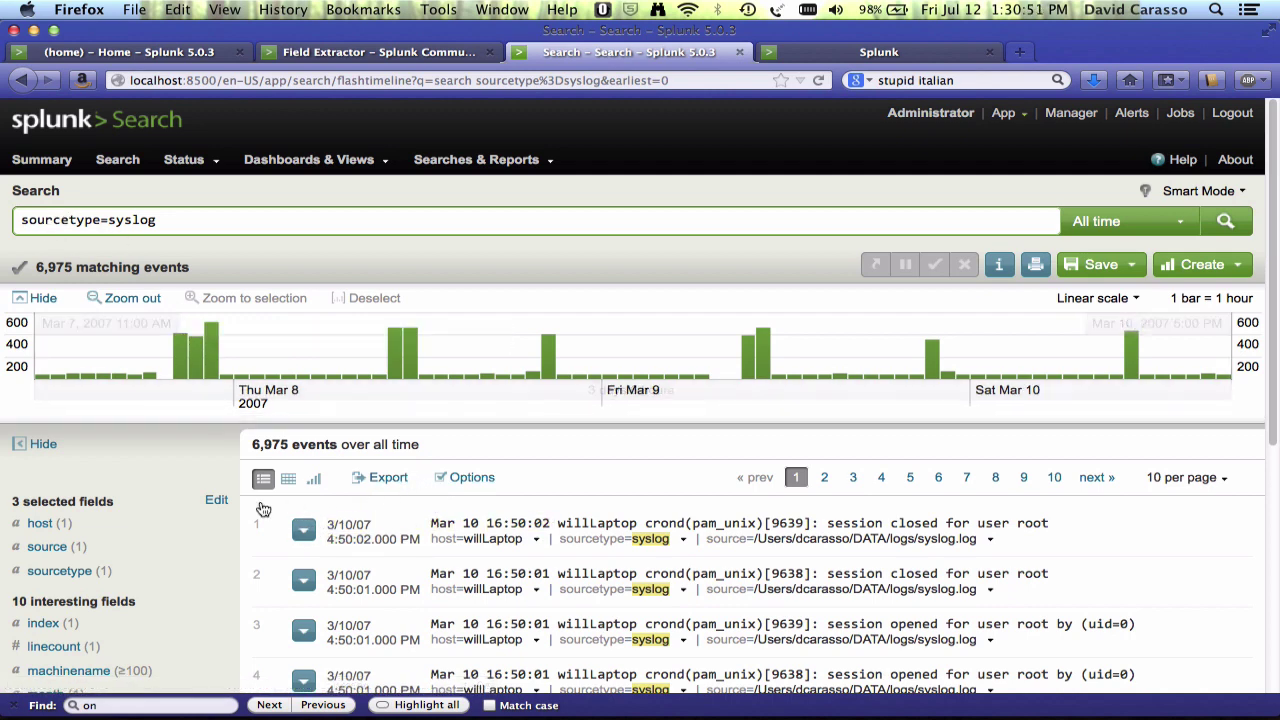
Open the interactive field extractor from the first syslog event's Extract Fields action.
left_click(301, 533)
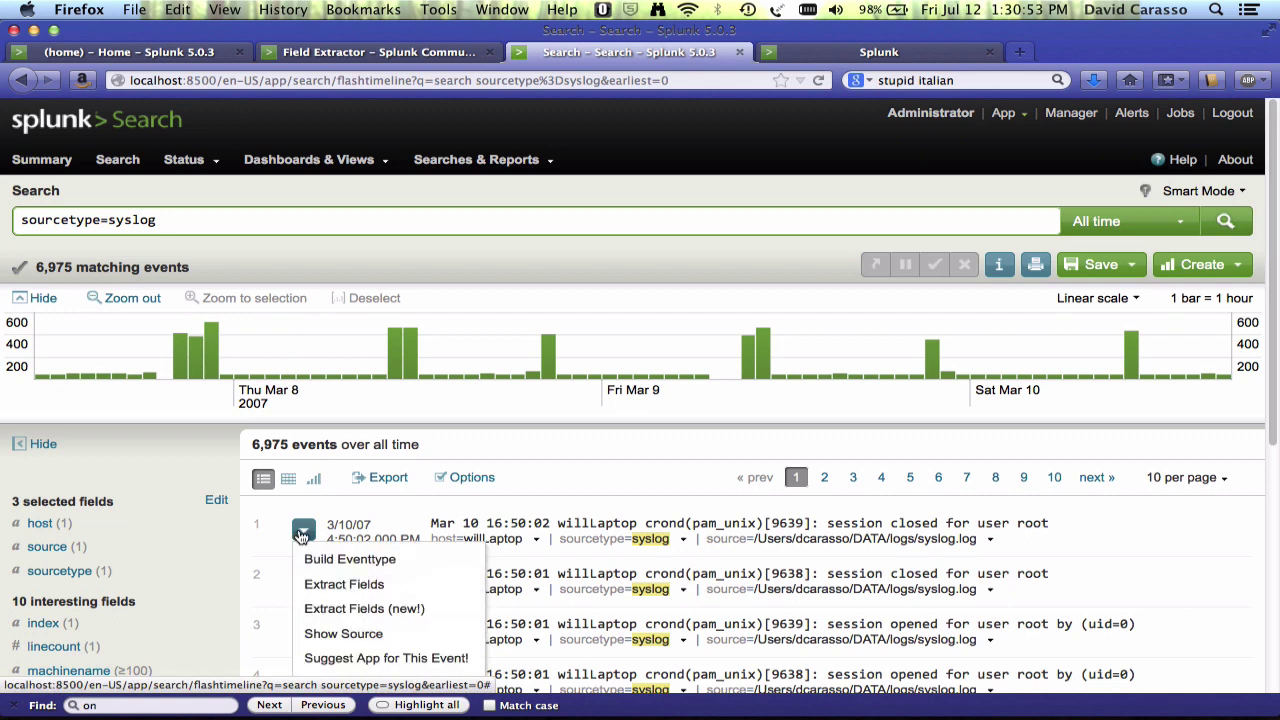
left_click(321, 592)
left_click(841, 52)
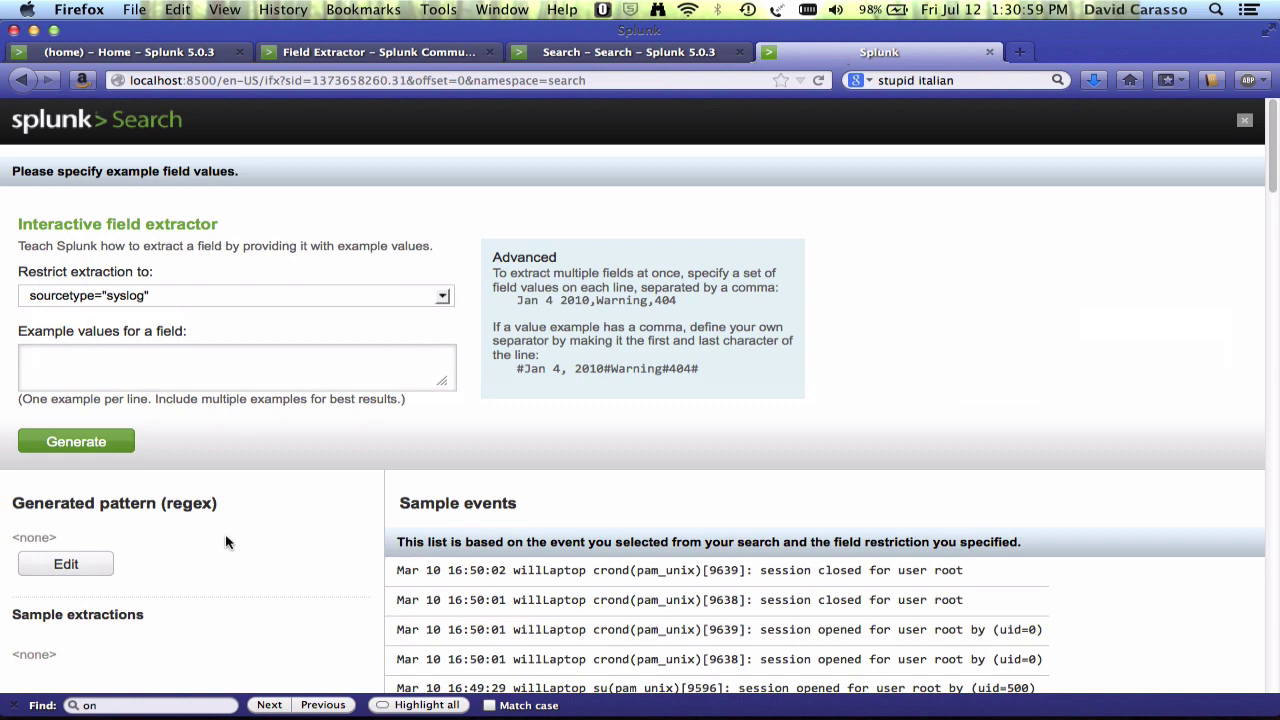
scroll(563, 600, "down", 3)
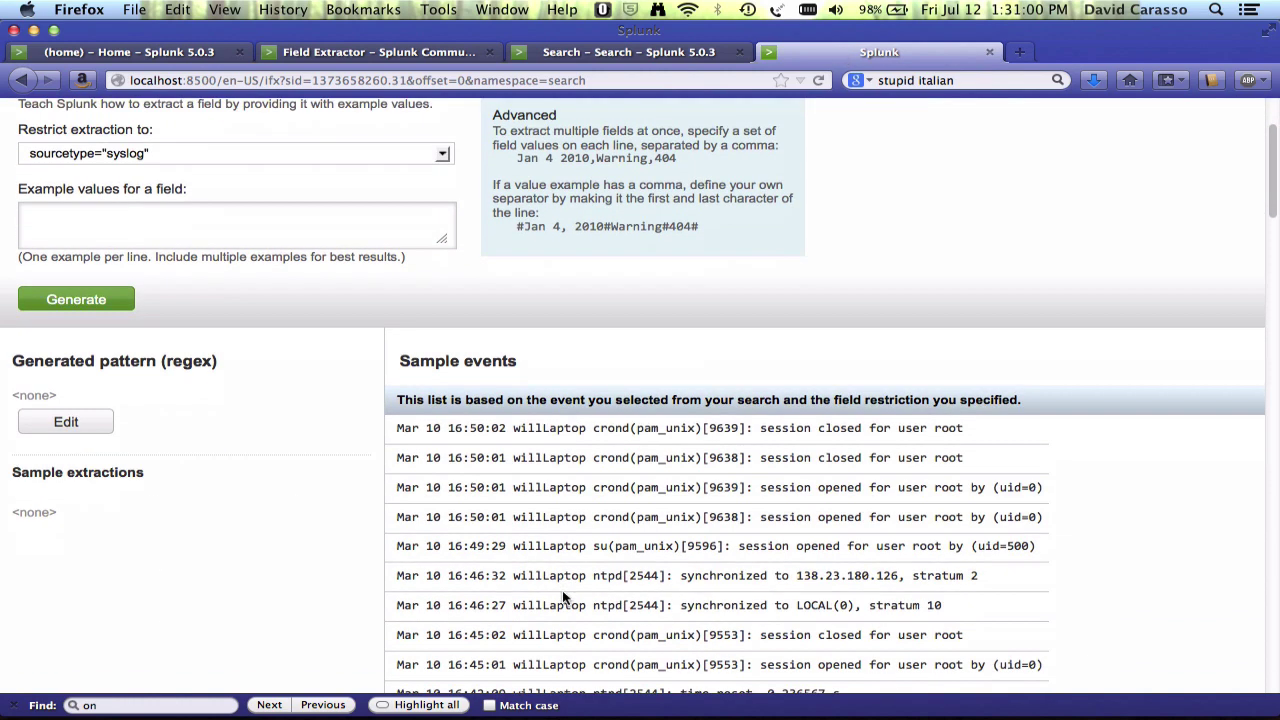
Use willLaptop from the first event as the example value and generate a regex from it.
double_click(541, 428)
key("super+c")
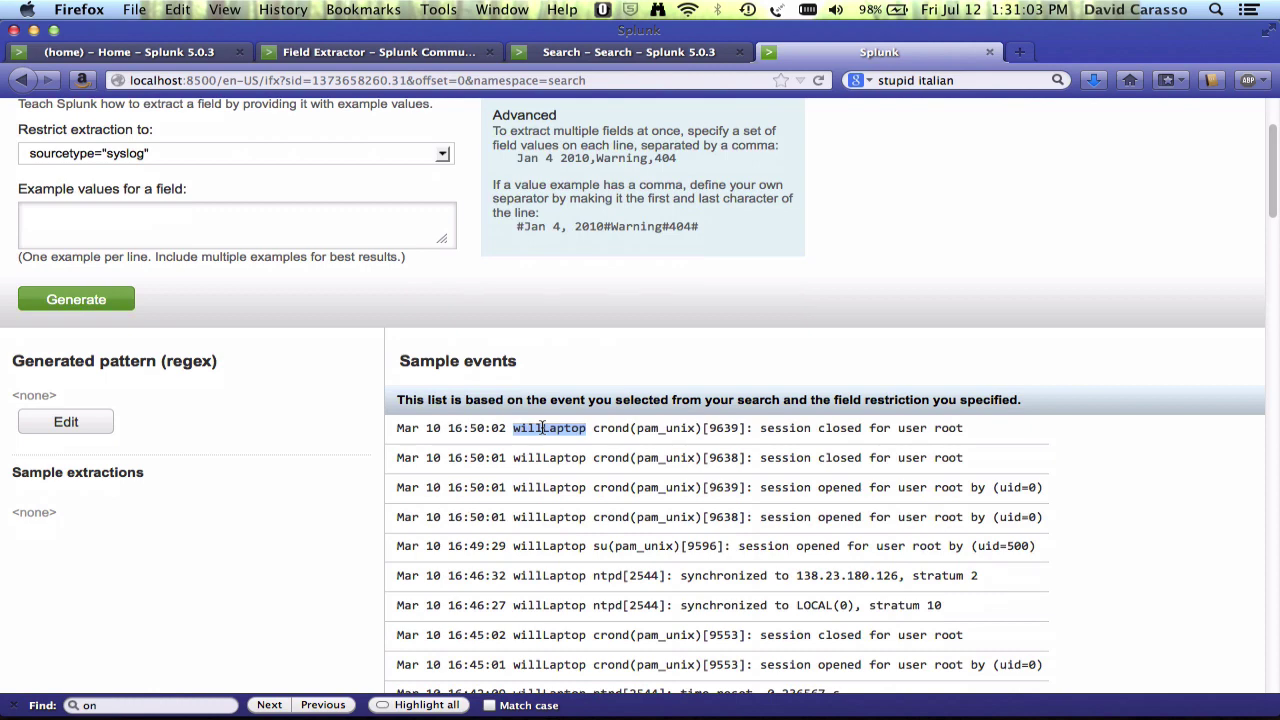
left_click(196, 221)
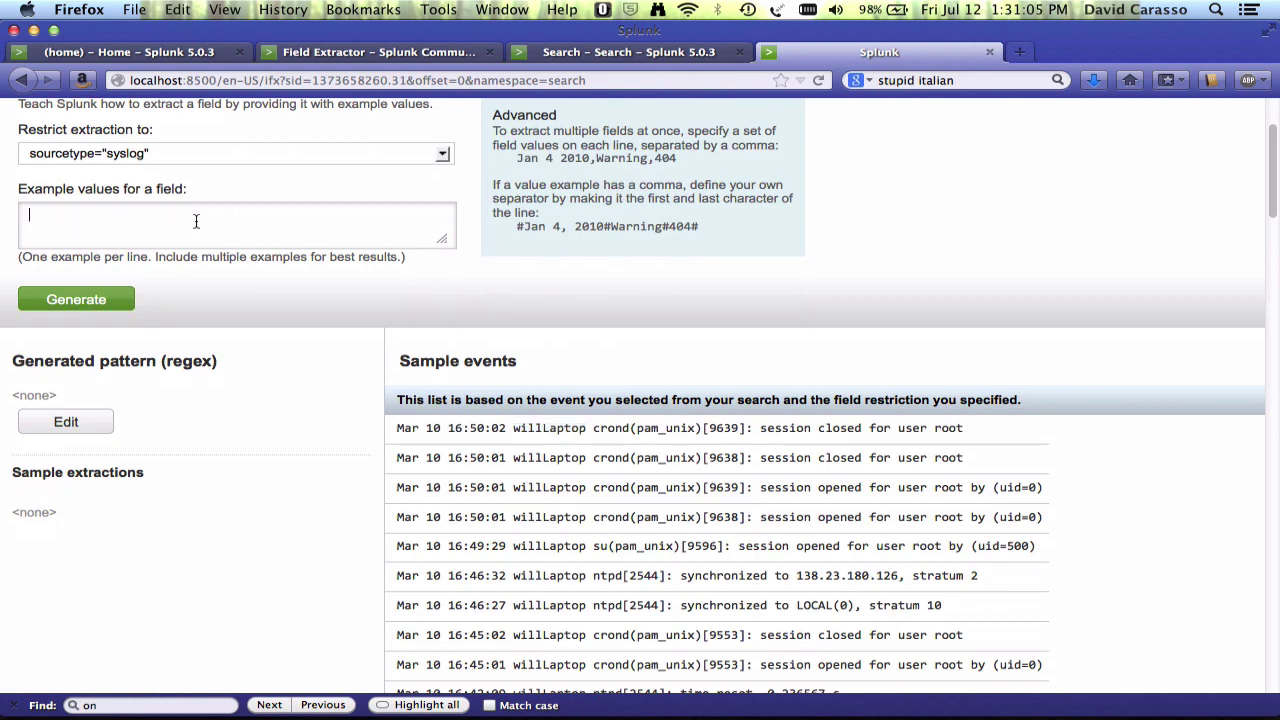
key("super+v")
left_click(85, 300)
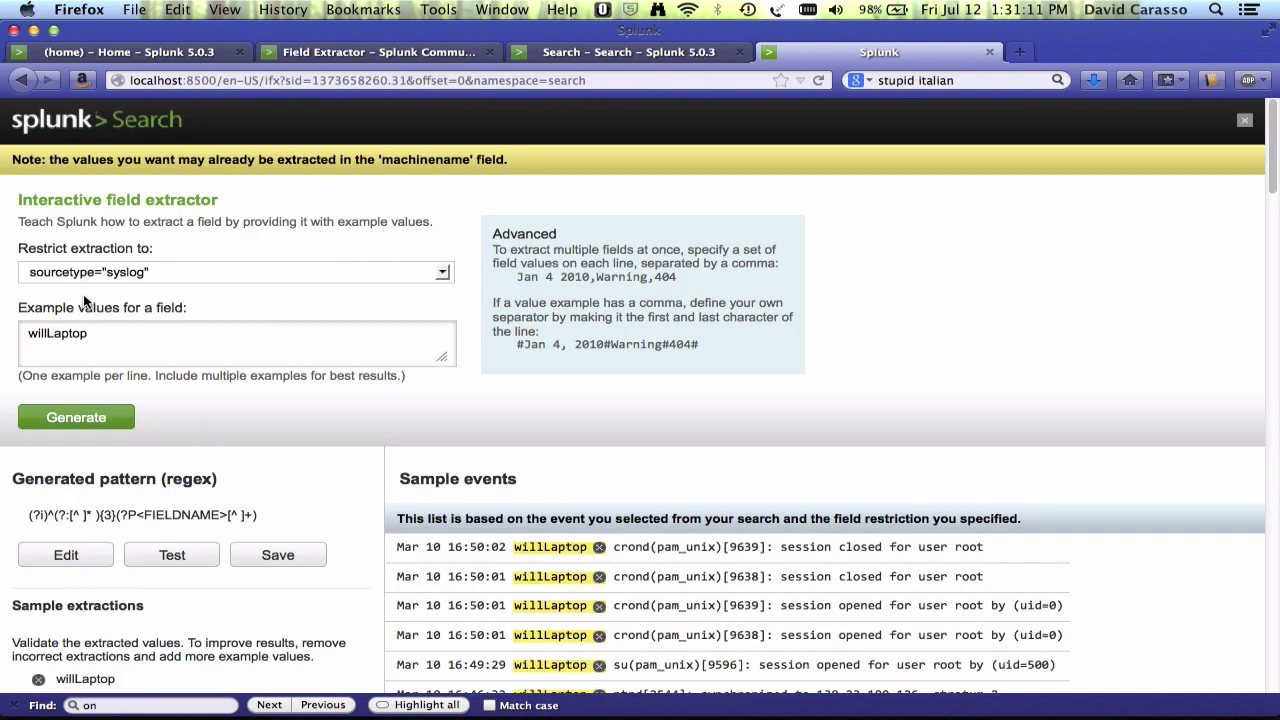
scroll(85, 300, "down", 5)
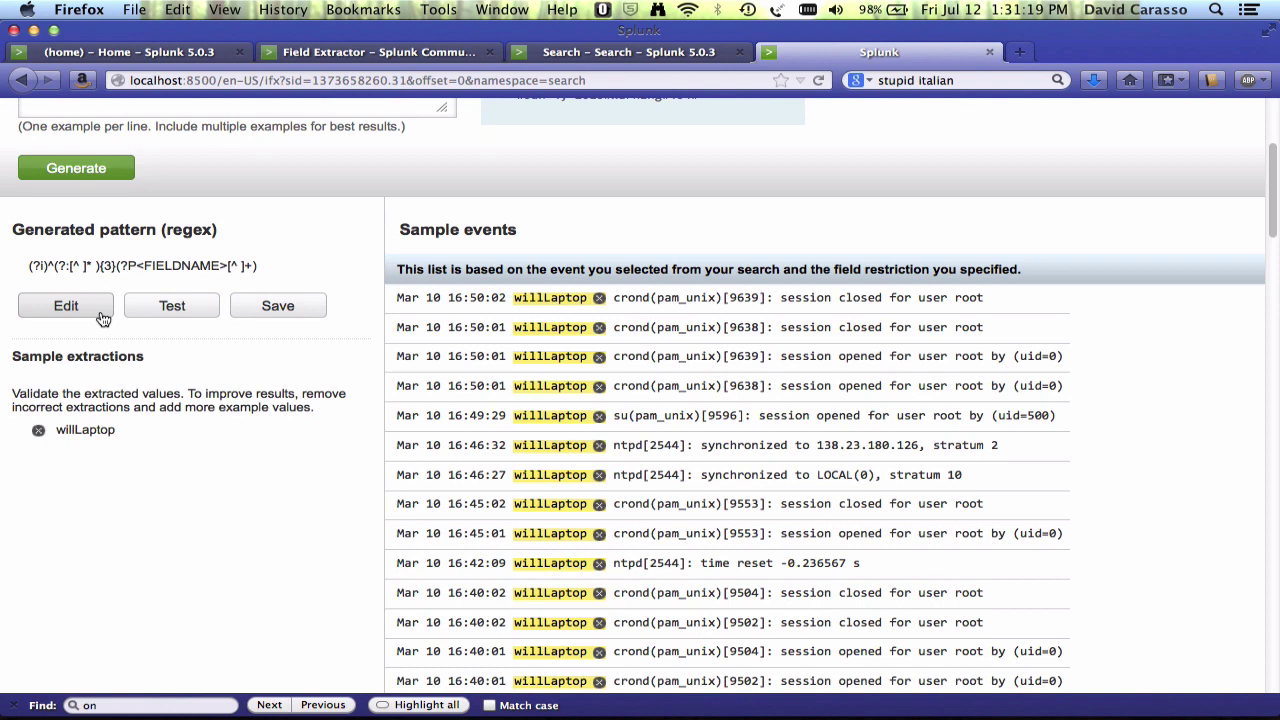
From Splunk Home, check the Field Extractor's Splunkbase page, then launch it under Your Apps.
left_click(130, 55)
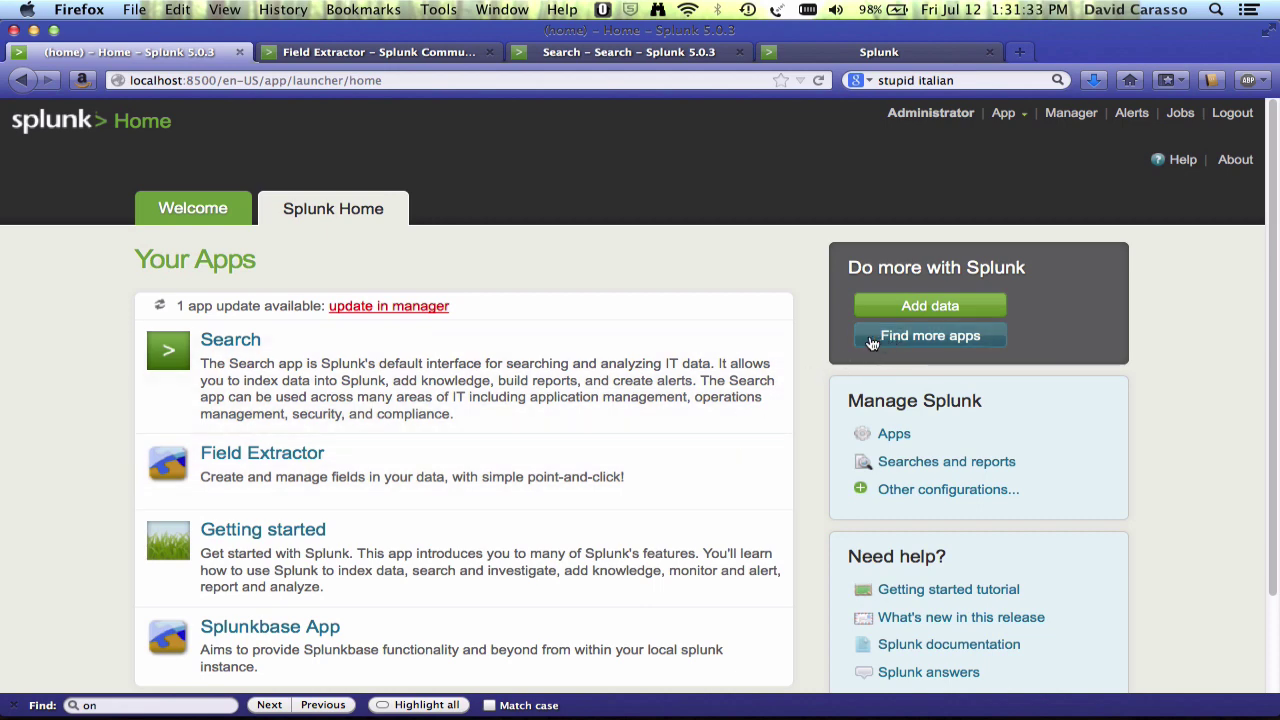
left_click(393, 57)
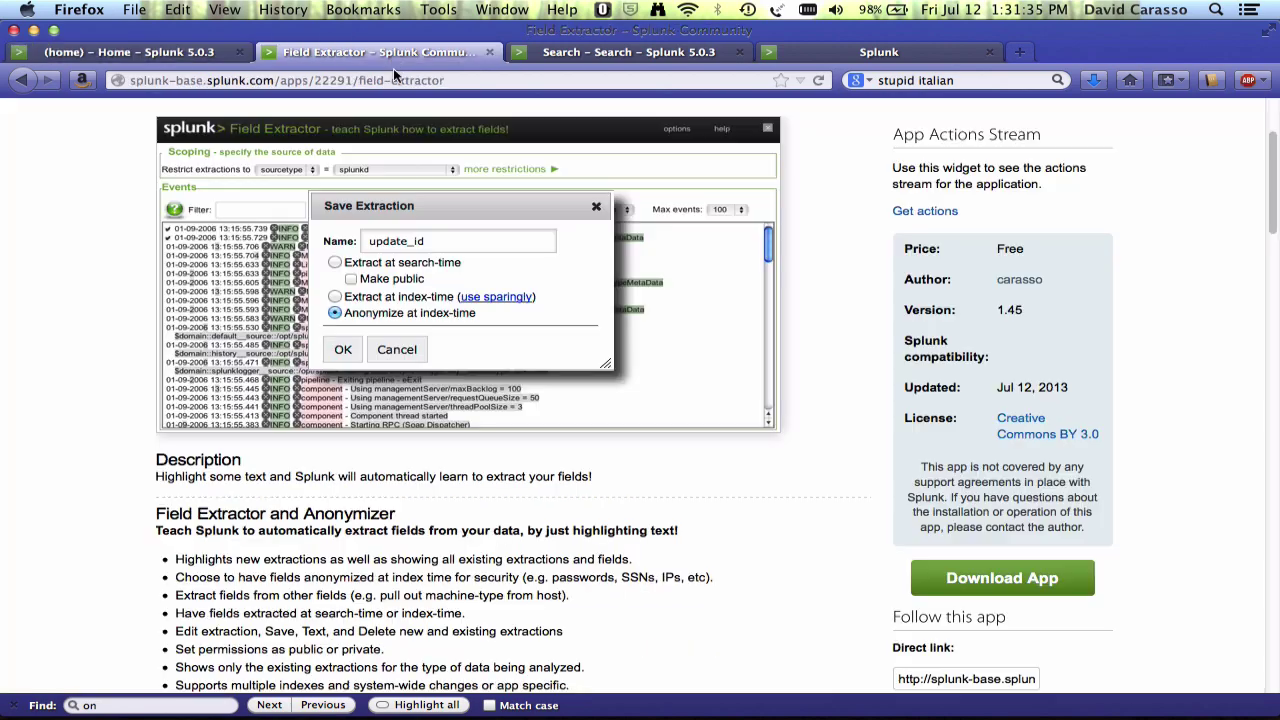
scroll(340, 360, "up", 3)
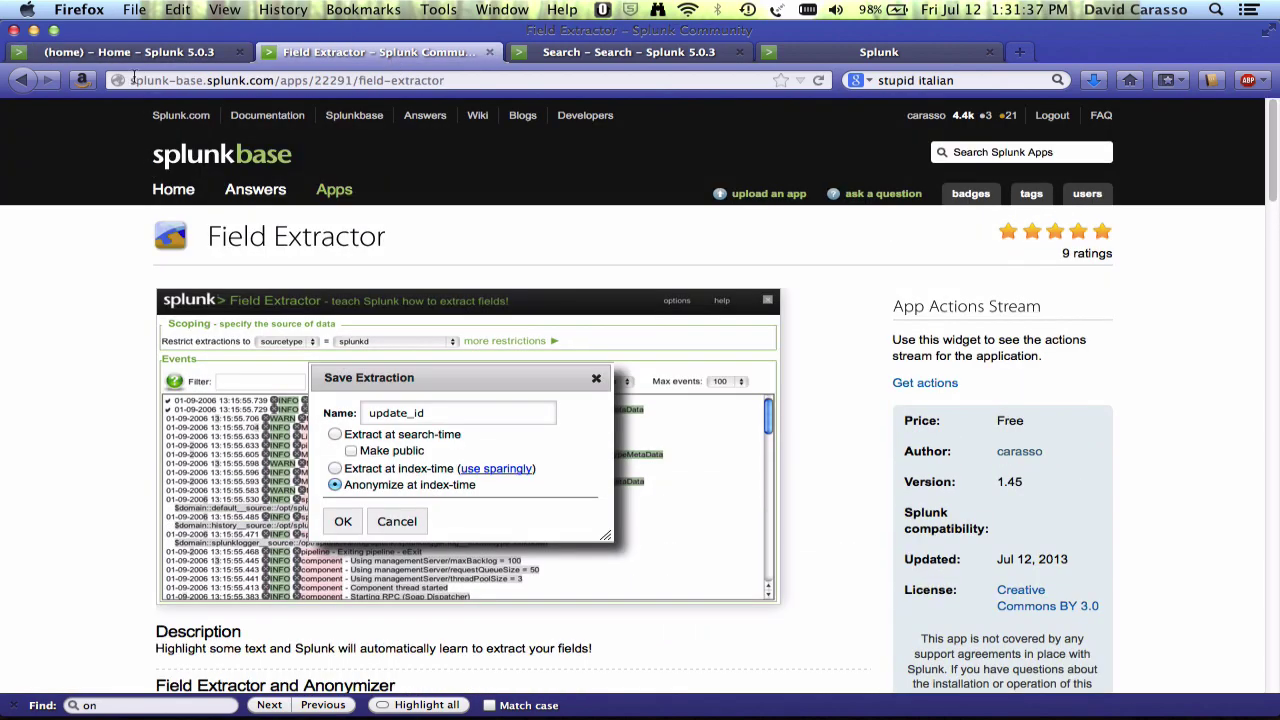
left_click(123, 54)
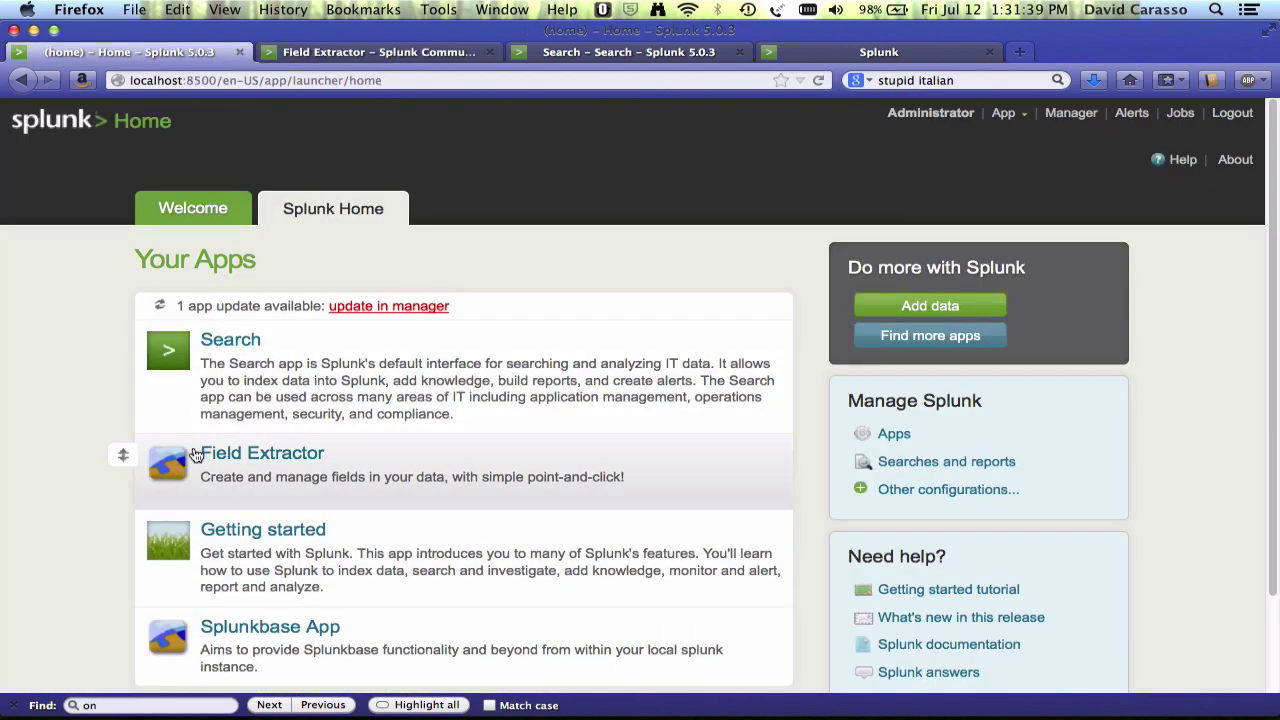
left_click(237, 453)
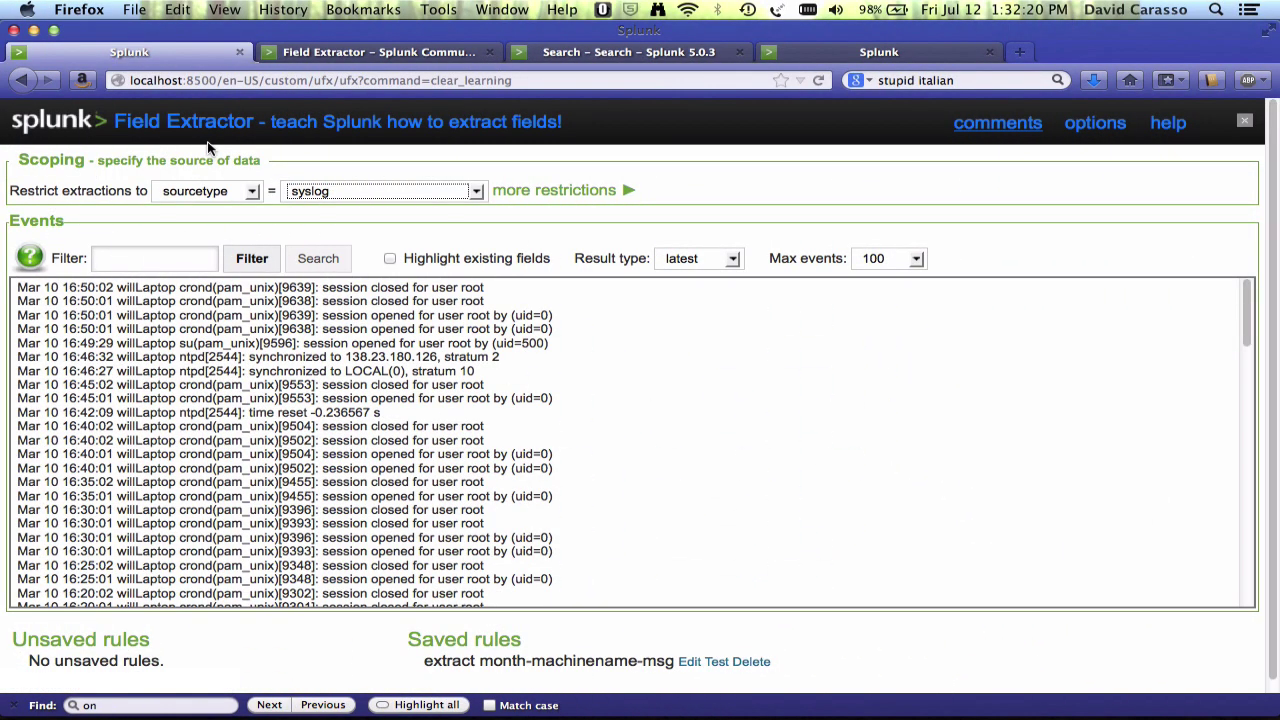
Keep the restriction on sourcetype syslog and turn on Highlight existing fields.
left_click(201, 195)
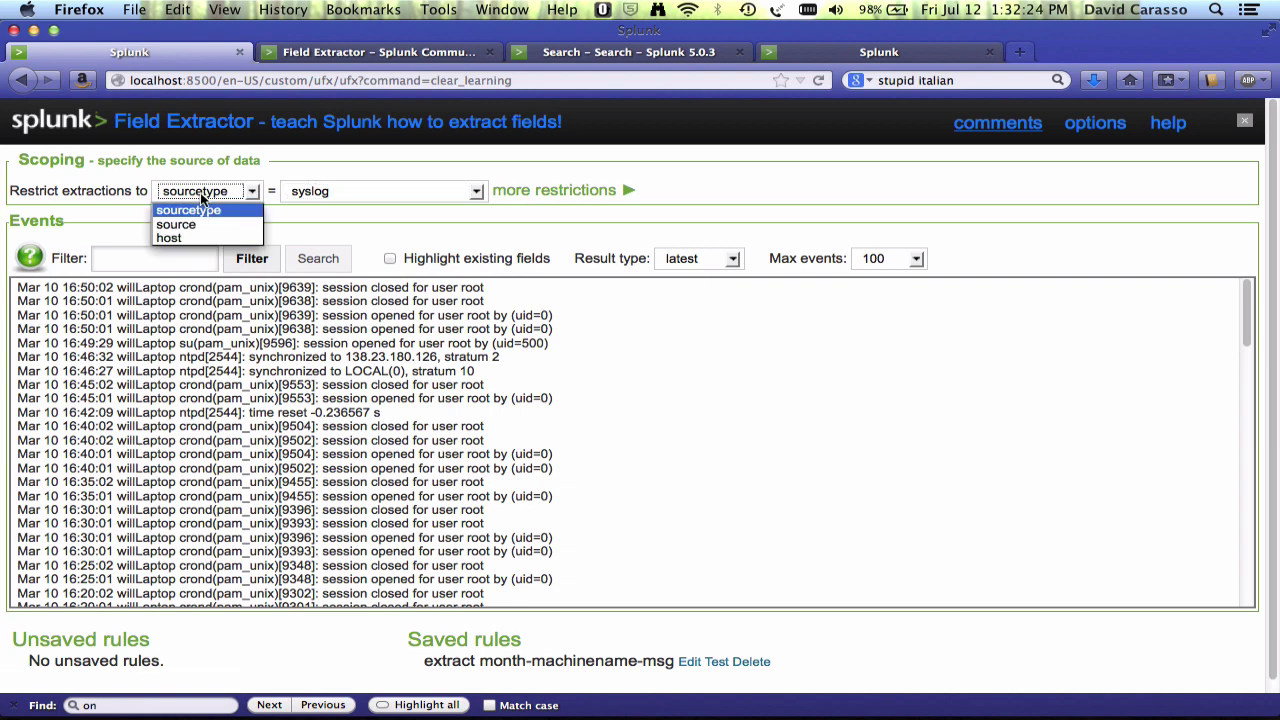
left_click(200, 192)
left_click(322, 195)
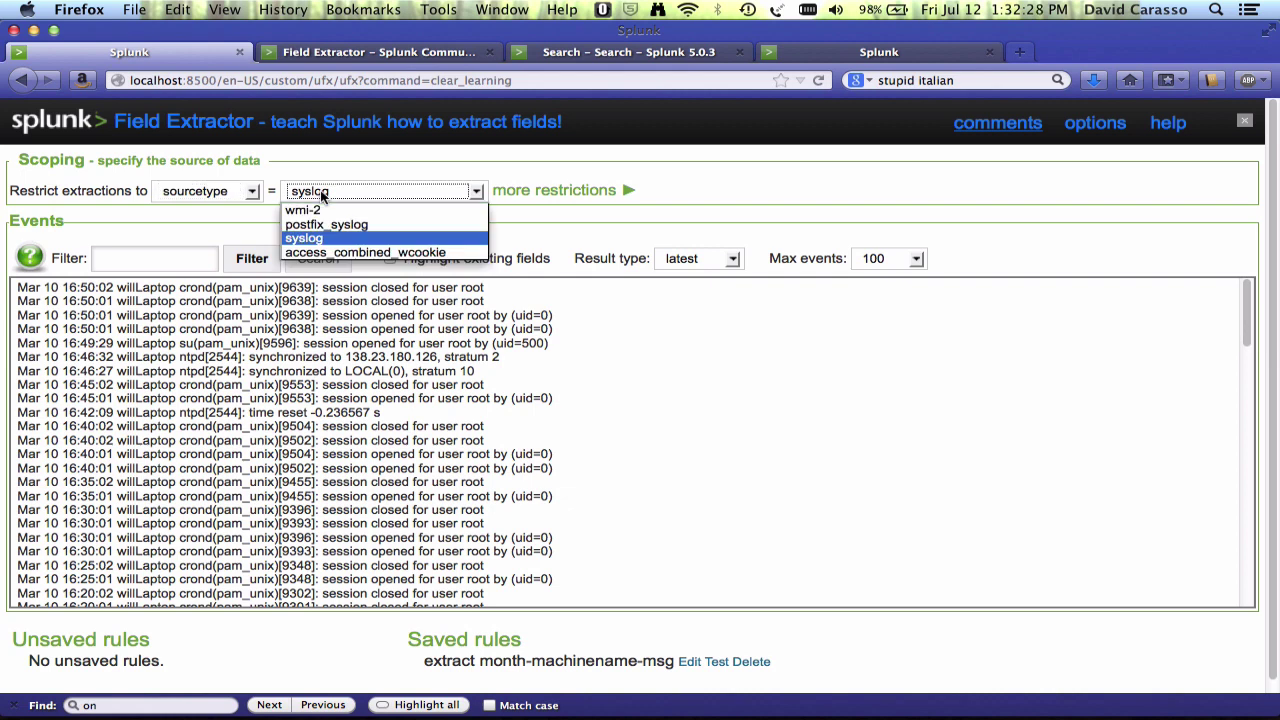
left_click(323, 196)
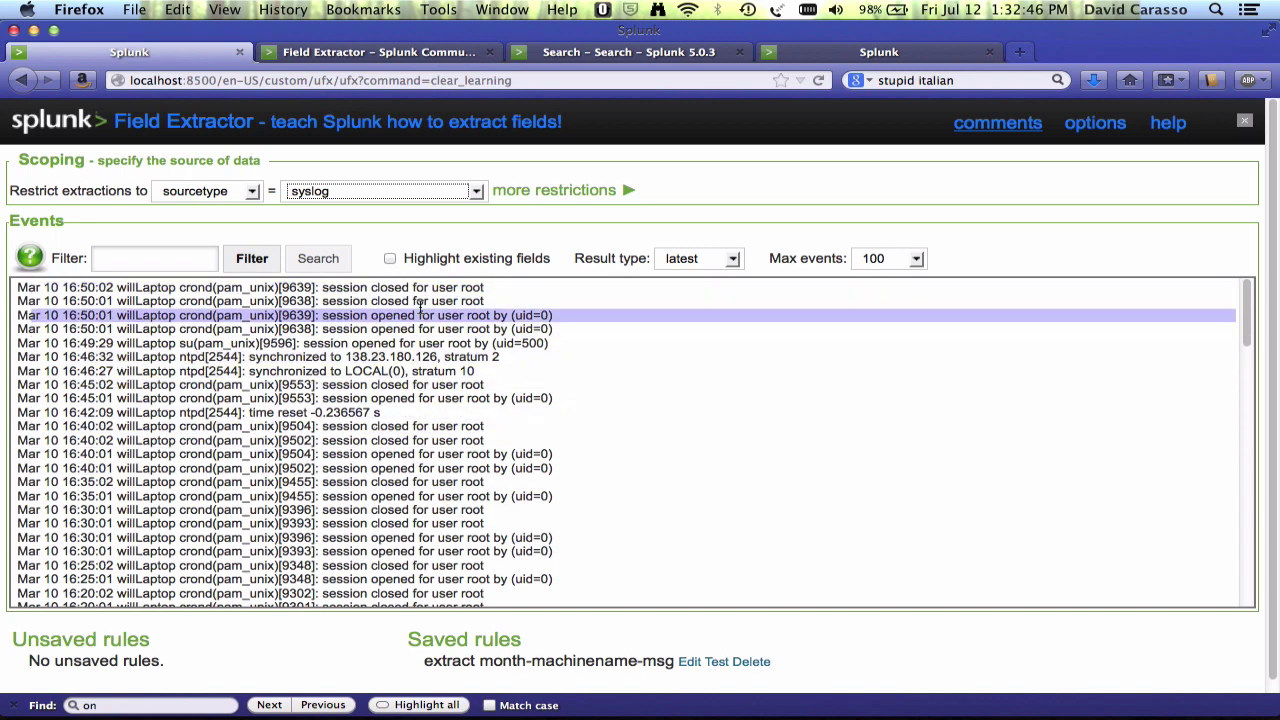
left_click(390, 259)
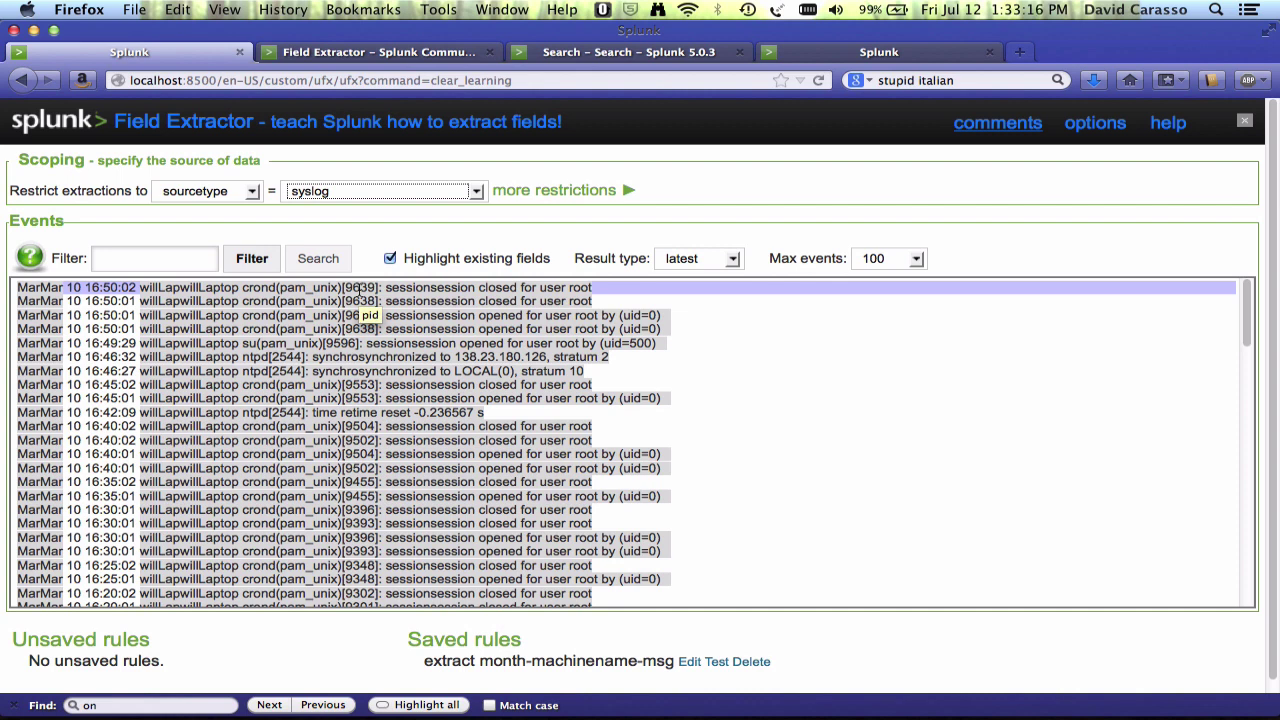
Confirm the extraction stays restricted to sourcetype syslog.
left_click(251, 193)
left_click(250, 195)
left_click(334, 196)
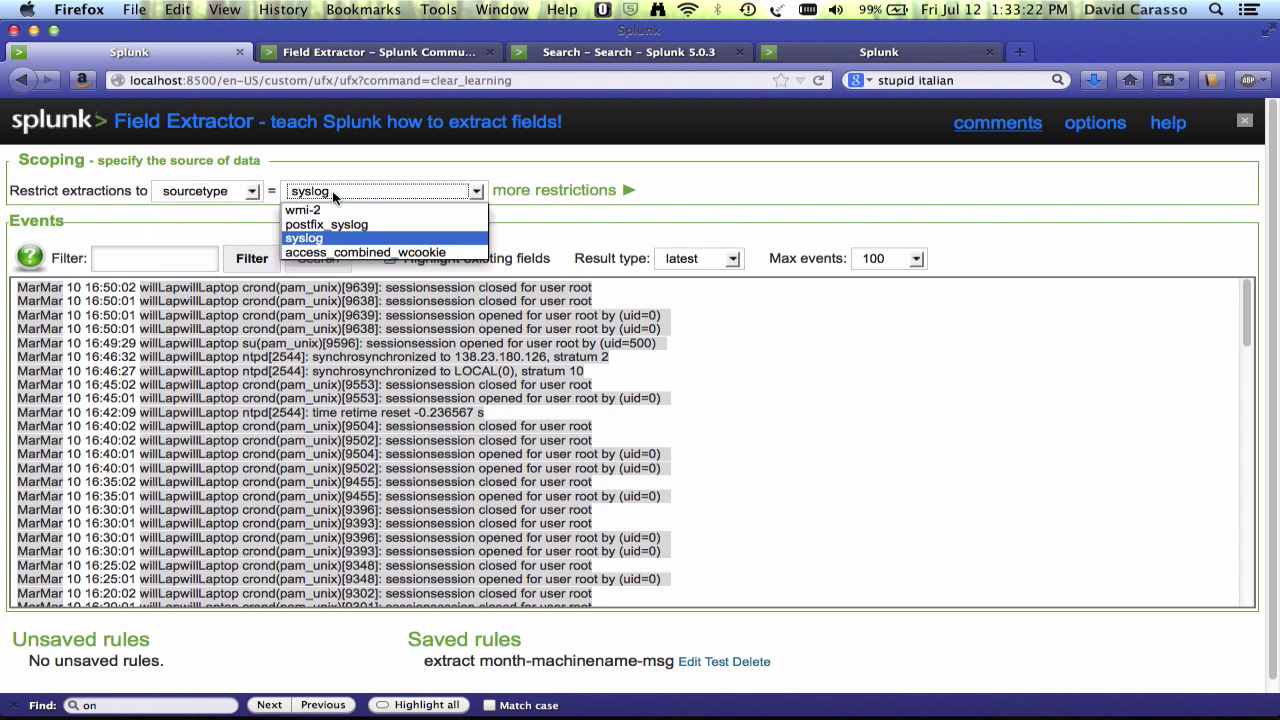
left_click(334, 196)
left_click(334, 196)
left_click(358, 196)
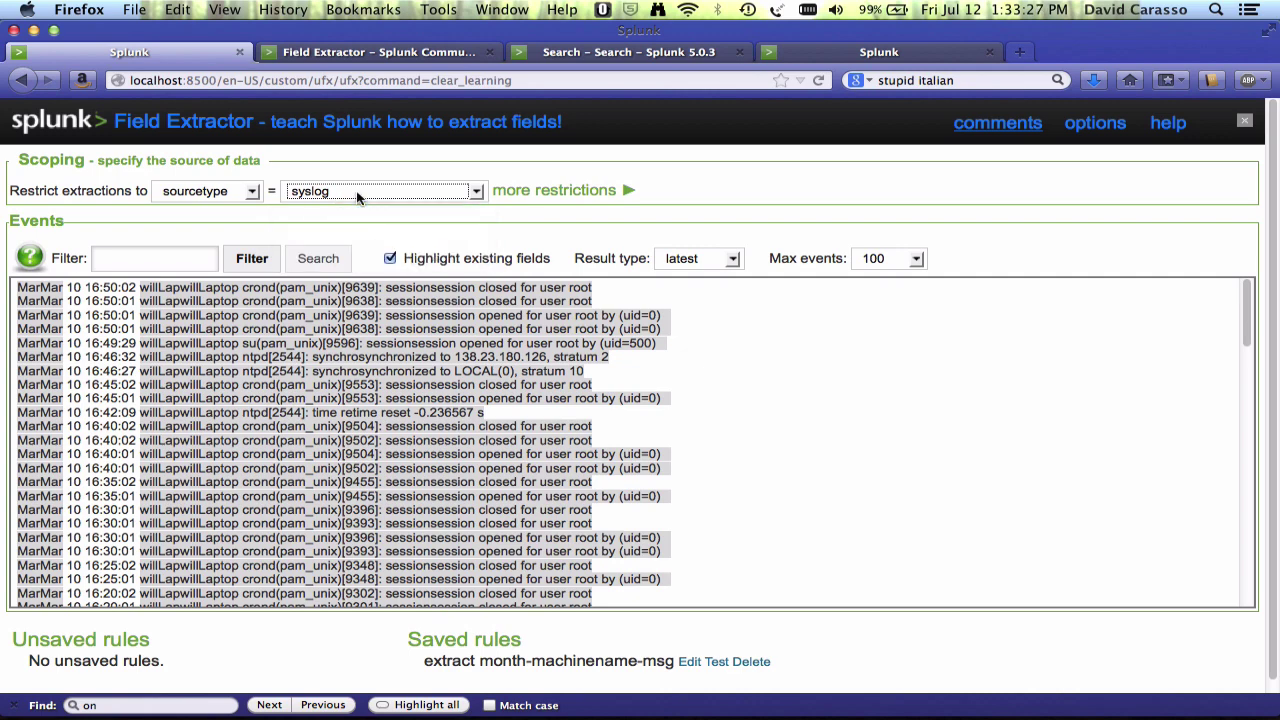
Show more restrictions, keeping App as system and all indexes, and glance at the generated regex.
left_click(541, 191)
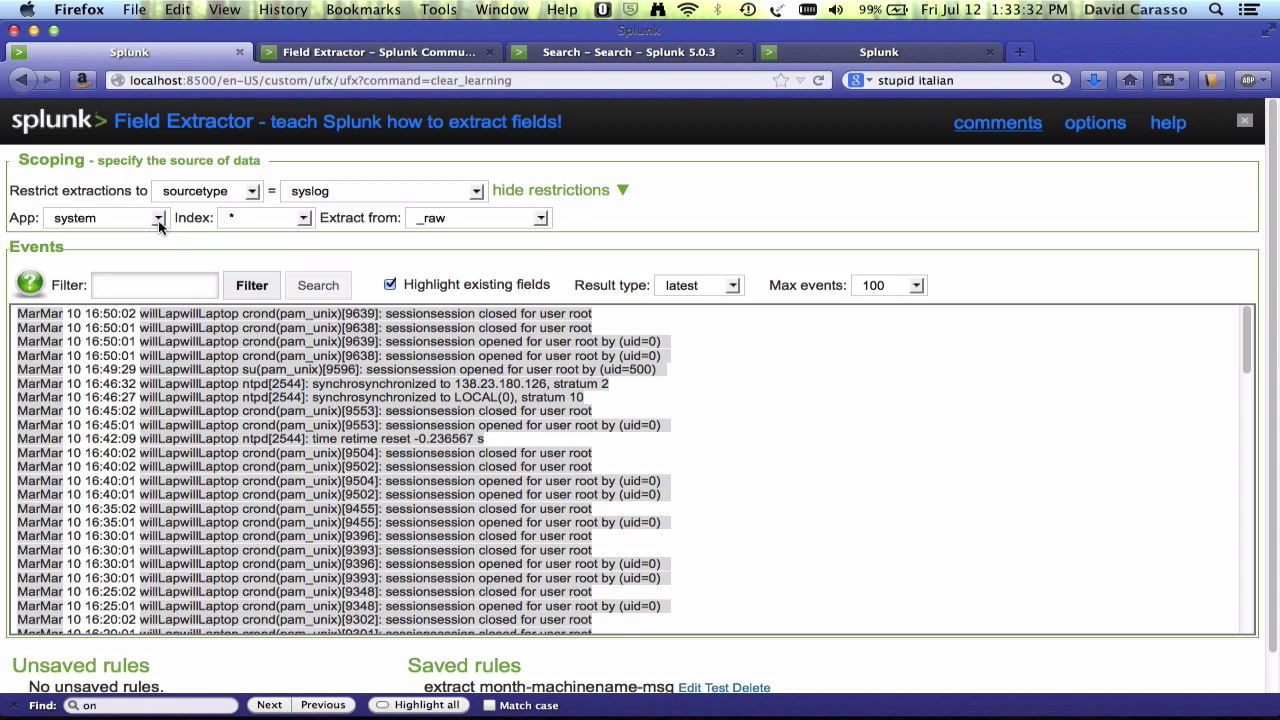
left_click(158, 220)
left_click(158, 219)
left_click(304, 220)
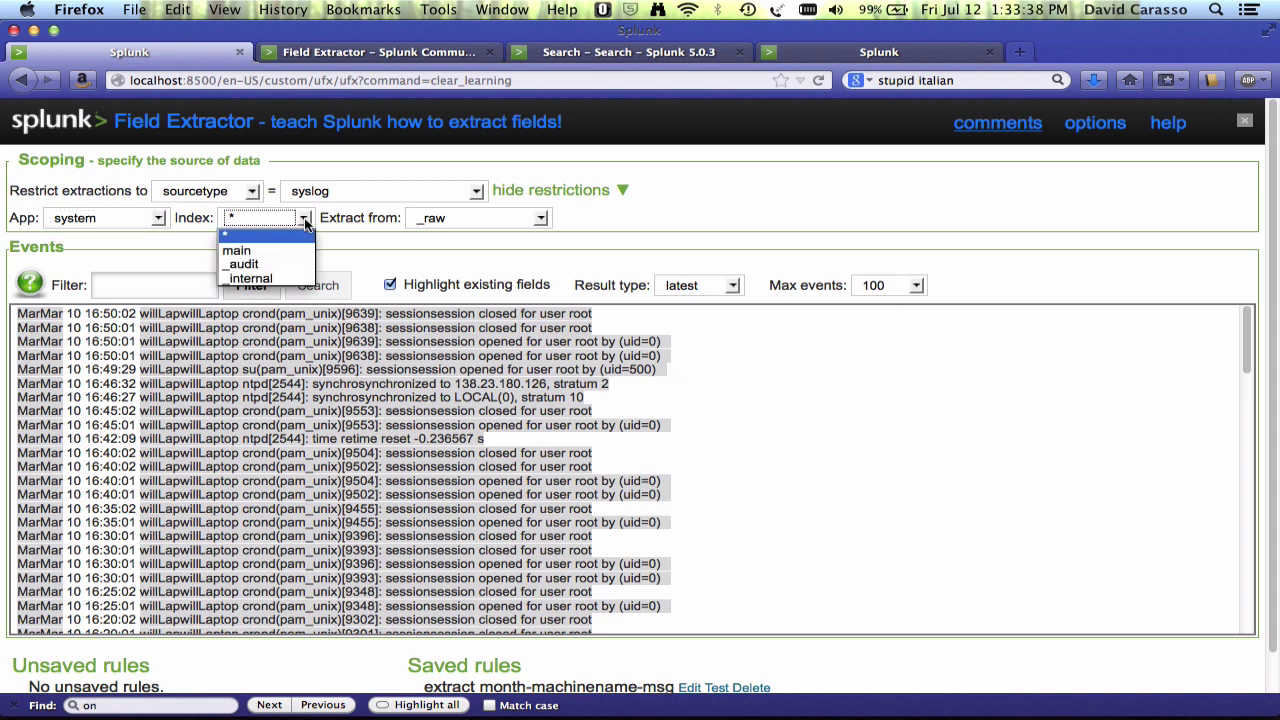
left_click(305, 222)
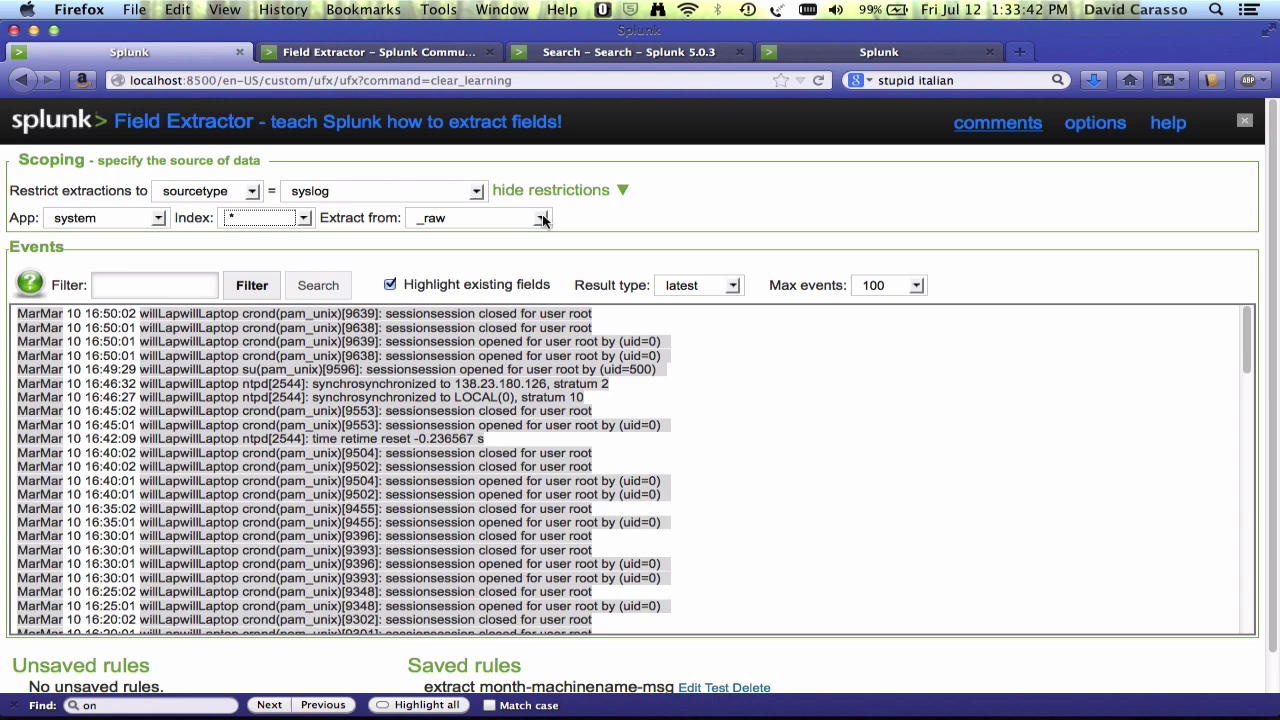
left_click(823, 55)
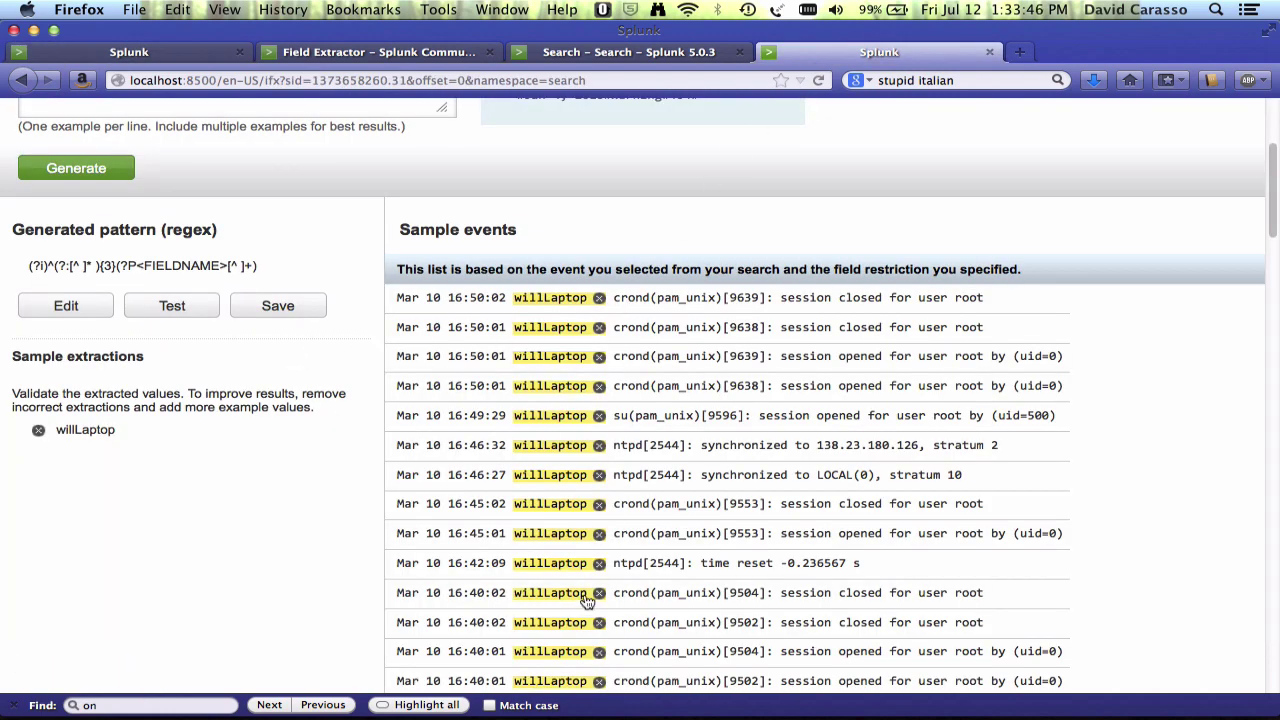
left_click(194, 54)
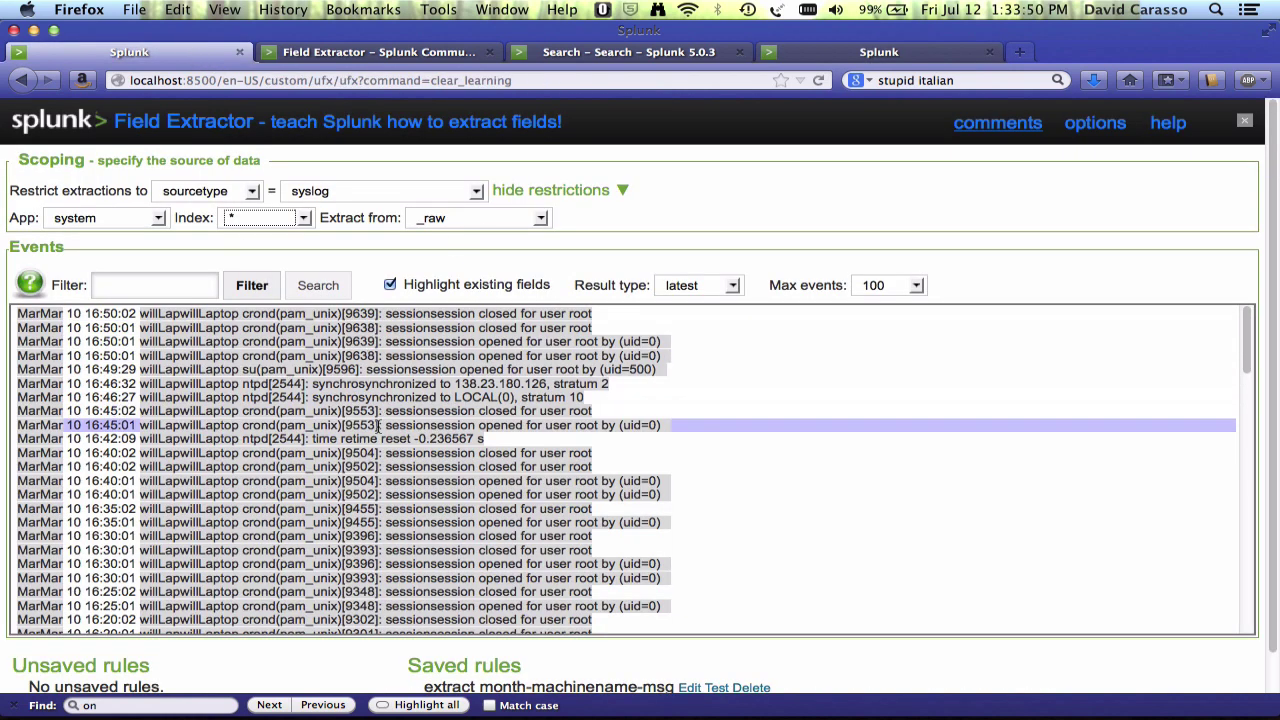
Extract from source and define a userid field from the user name in the syslog.log path.
left_click(468, 220)
left_click(463, 264)
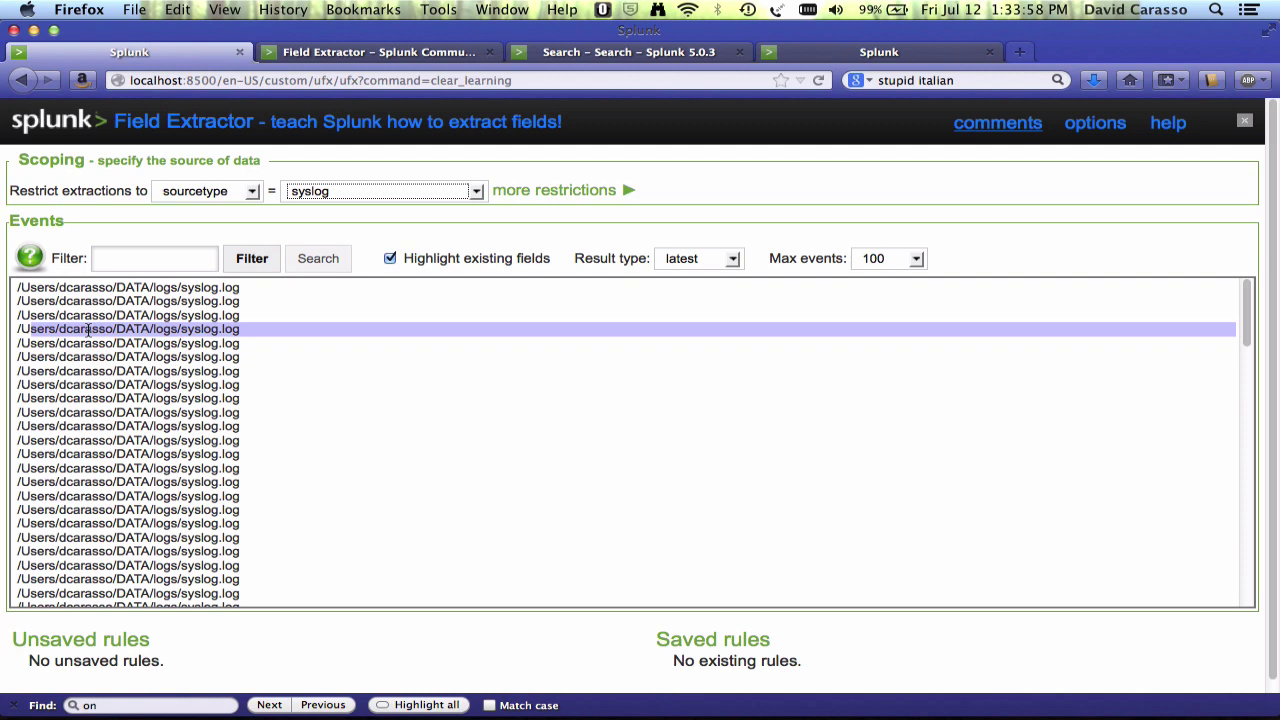
double_click(91, 301)
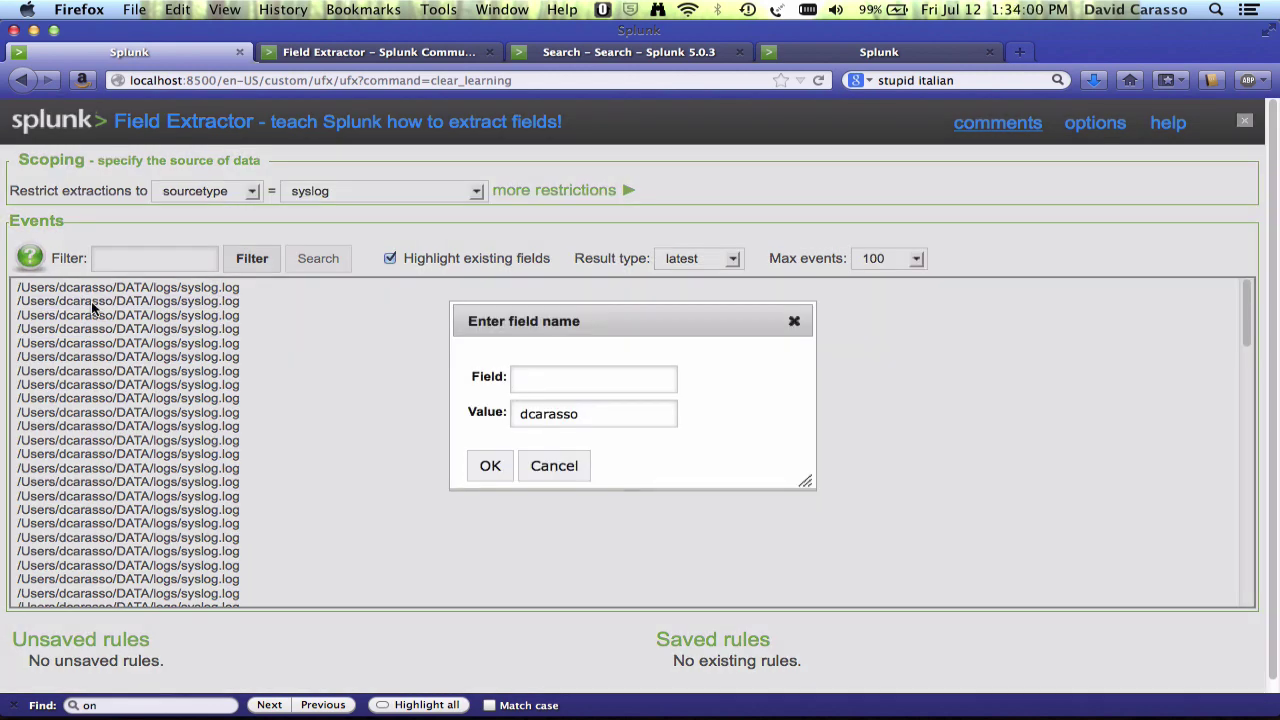
type("userid")
key("BackSpace")
key("BackSpace")
key("BackSpace")
type("rid")
key("Return")
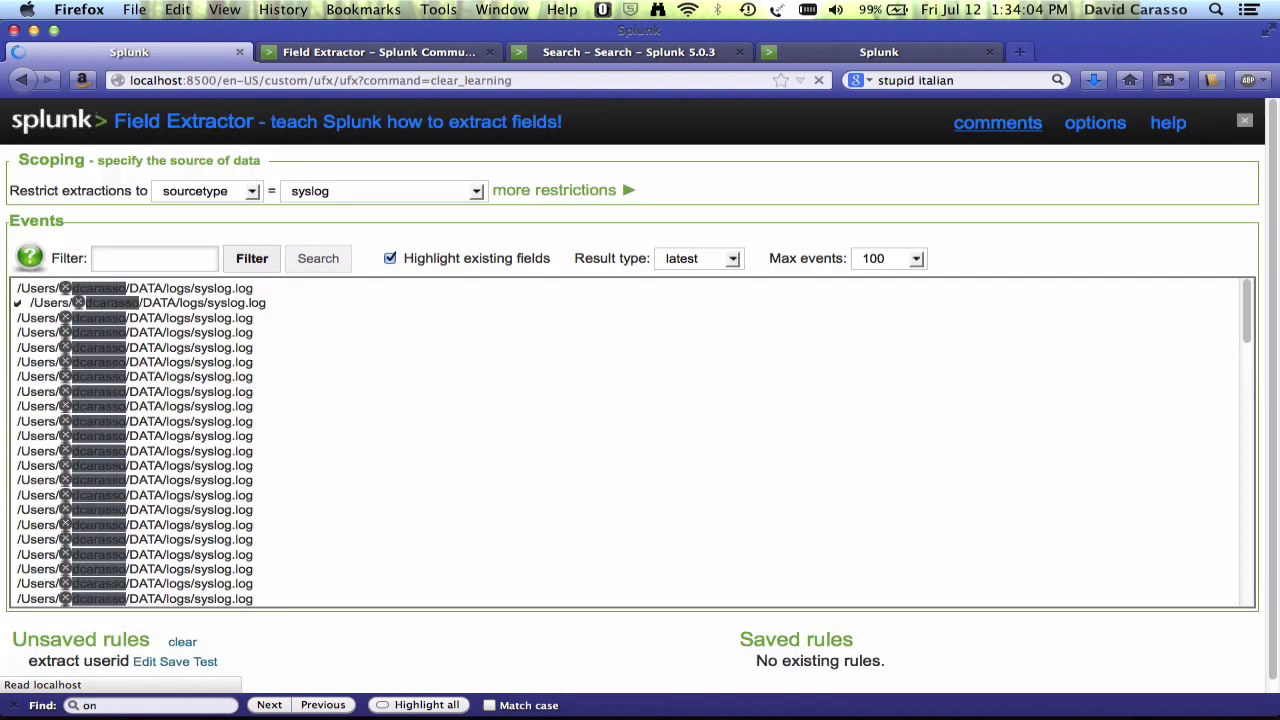
scroll(131, 629, "down", 1)
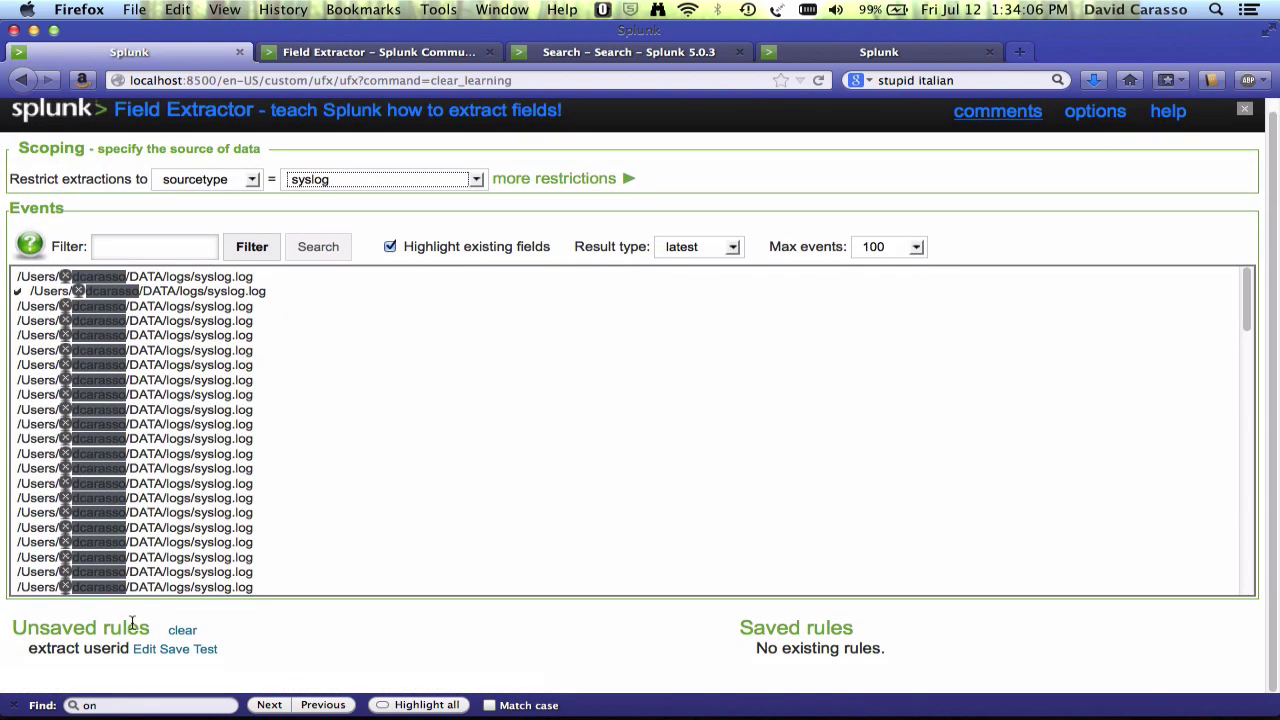
mouse_move(104, 652)
Switch Extract from back to _raw, then reopen more restrictions and the Index list.
left_click(535, 180)
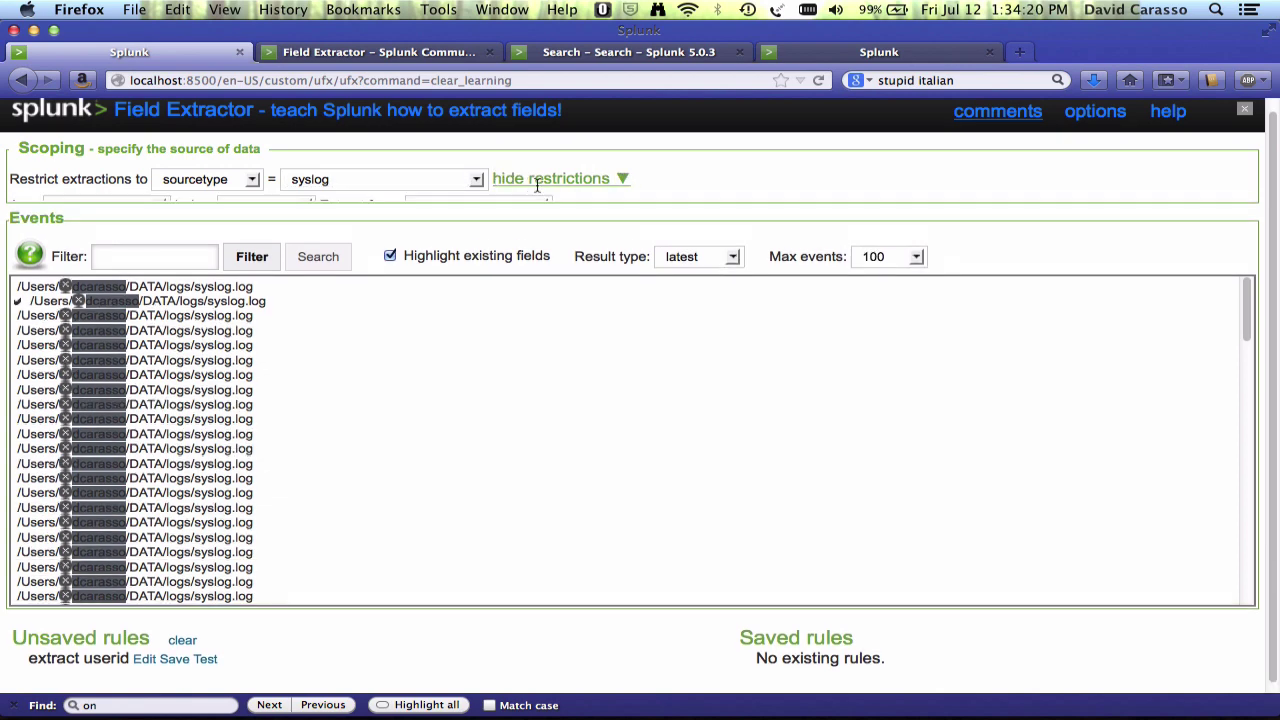
left_click(500, 206)
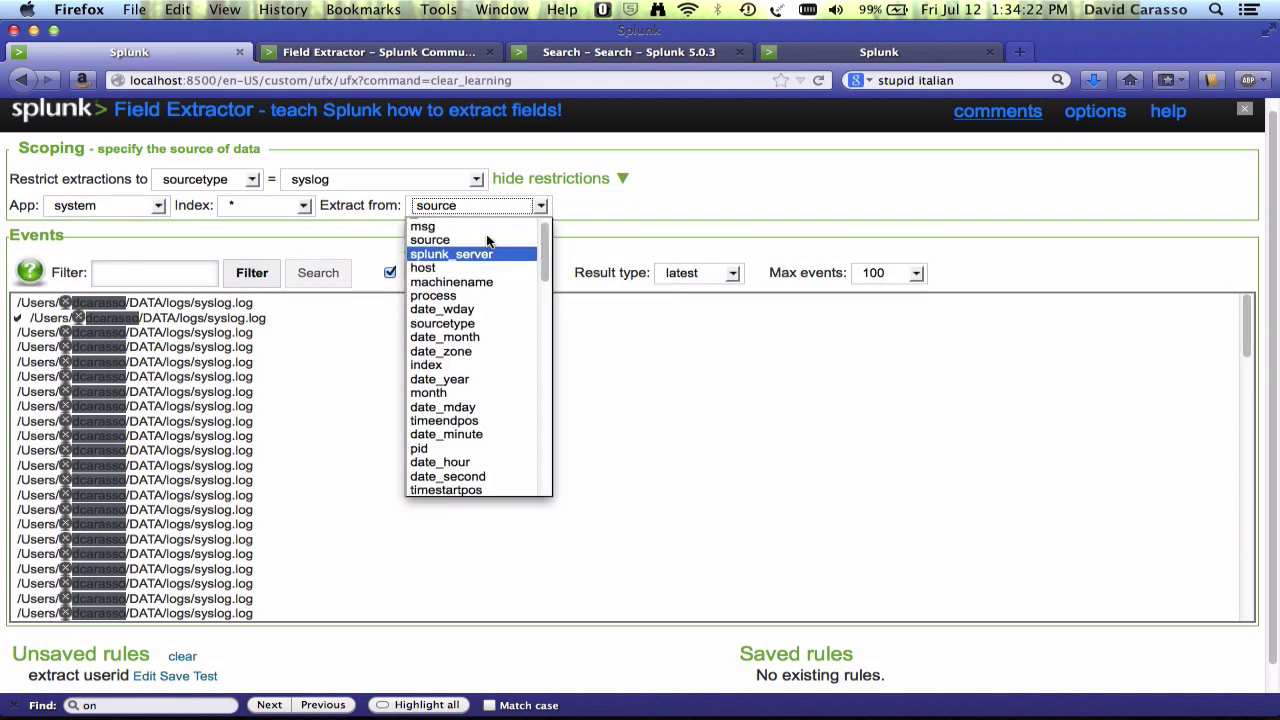
scroll(487, 241, "up", 1)
left_click(475, 230)
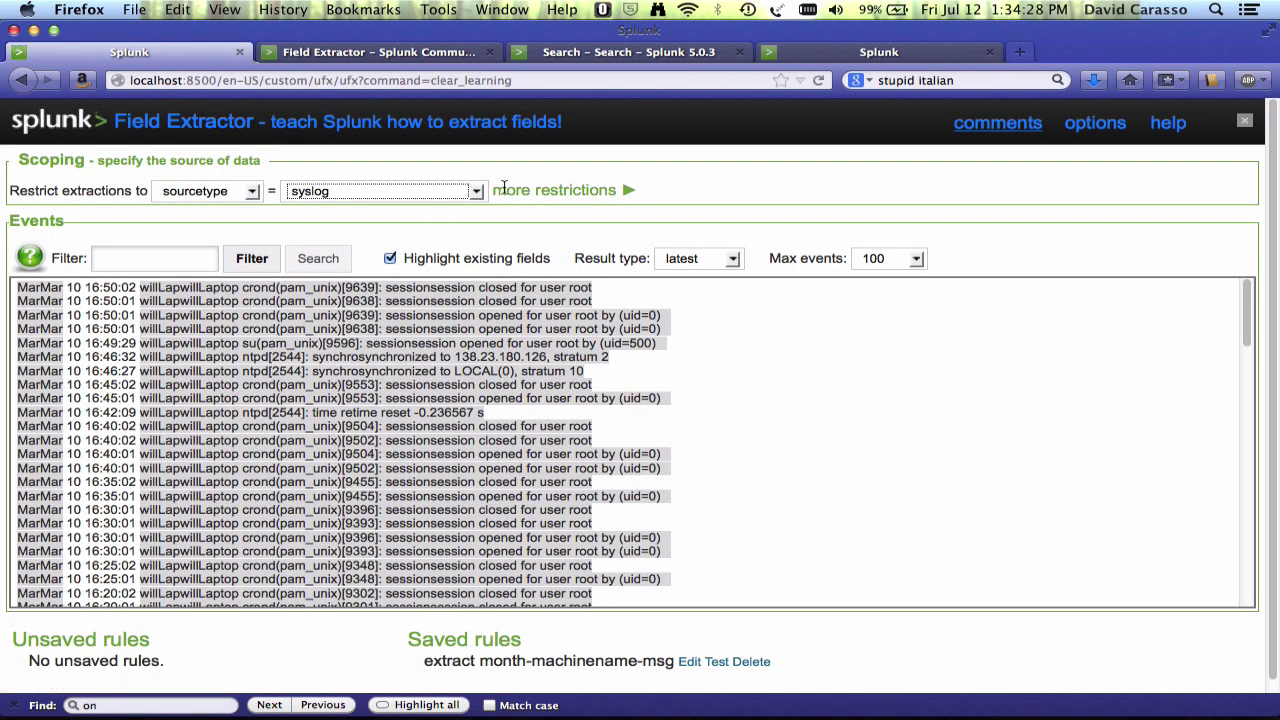
left_click(530, 190)
left_click(267, 220)
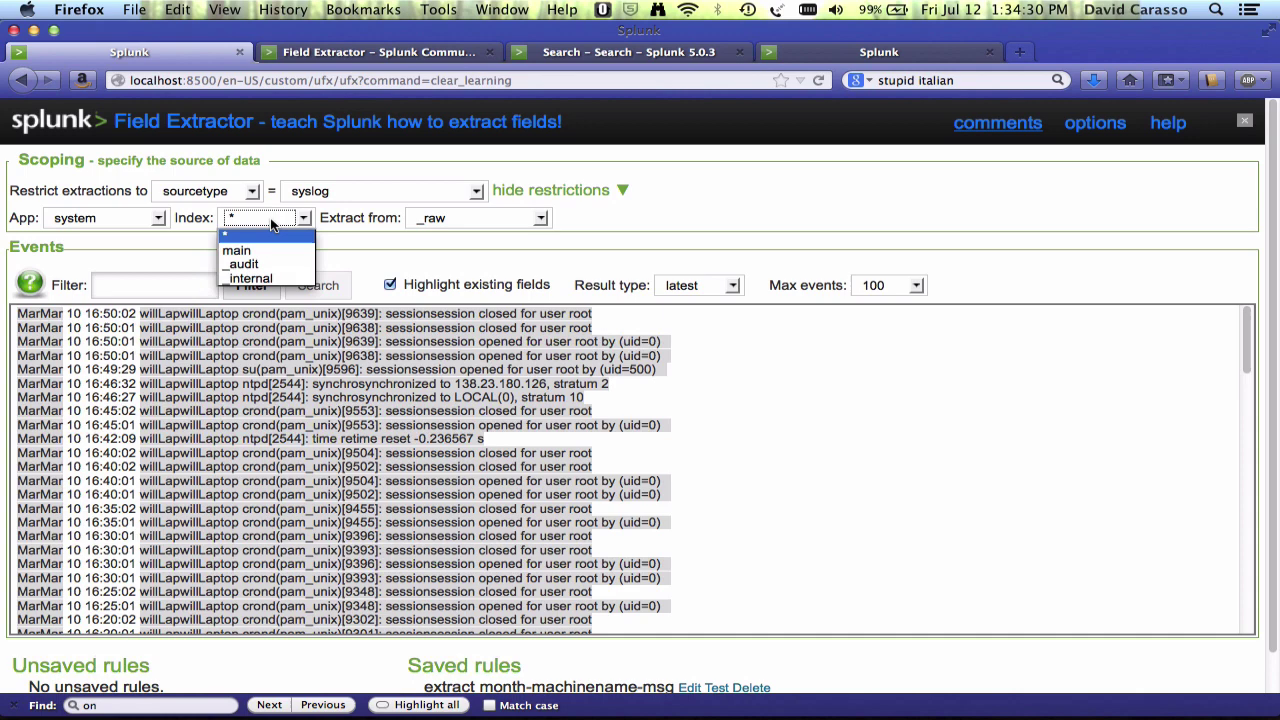
Set Index to _internal and sourcetype to splunkd_access.
left_click(251, 279)
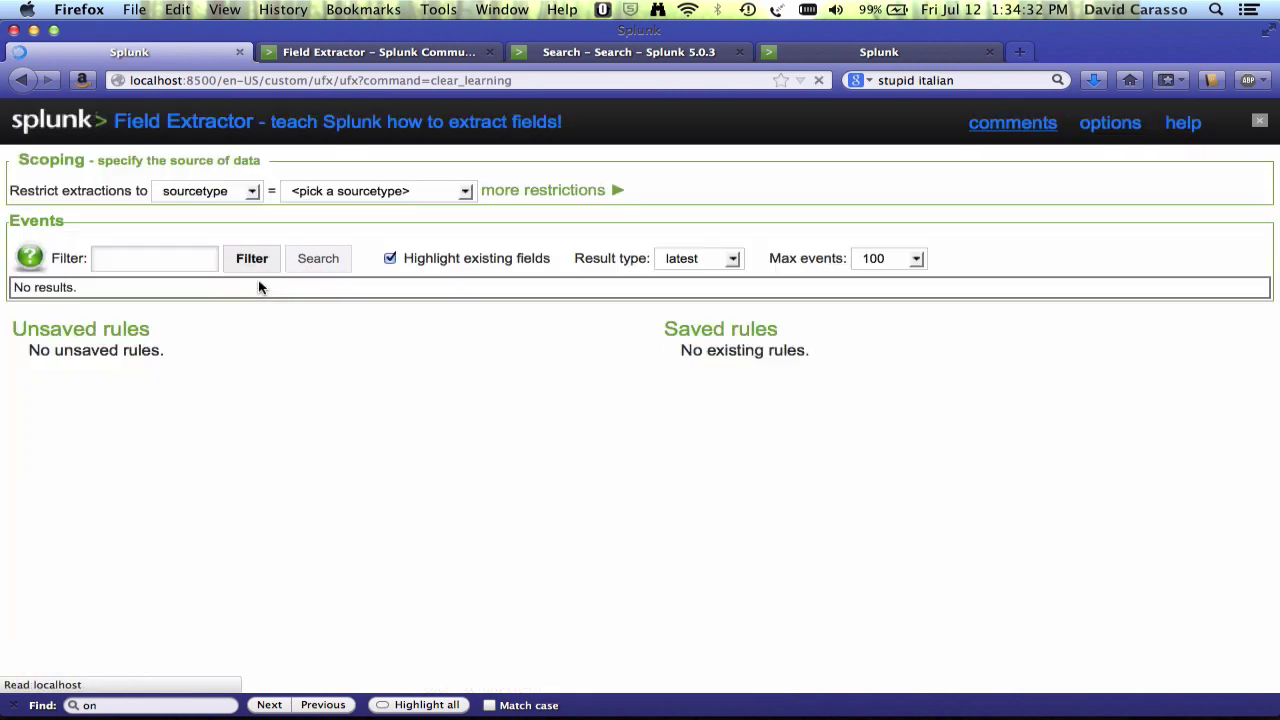
left_click(336, 196)
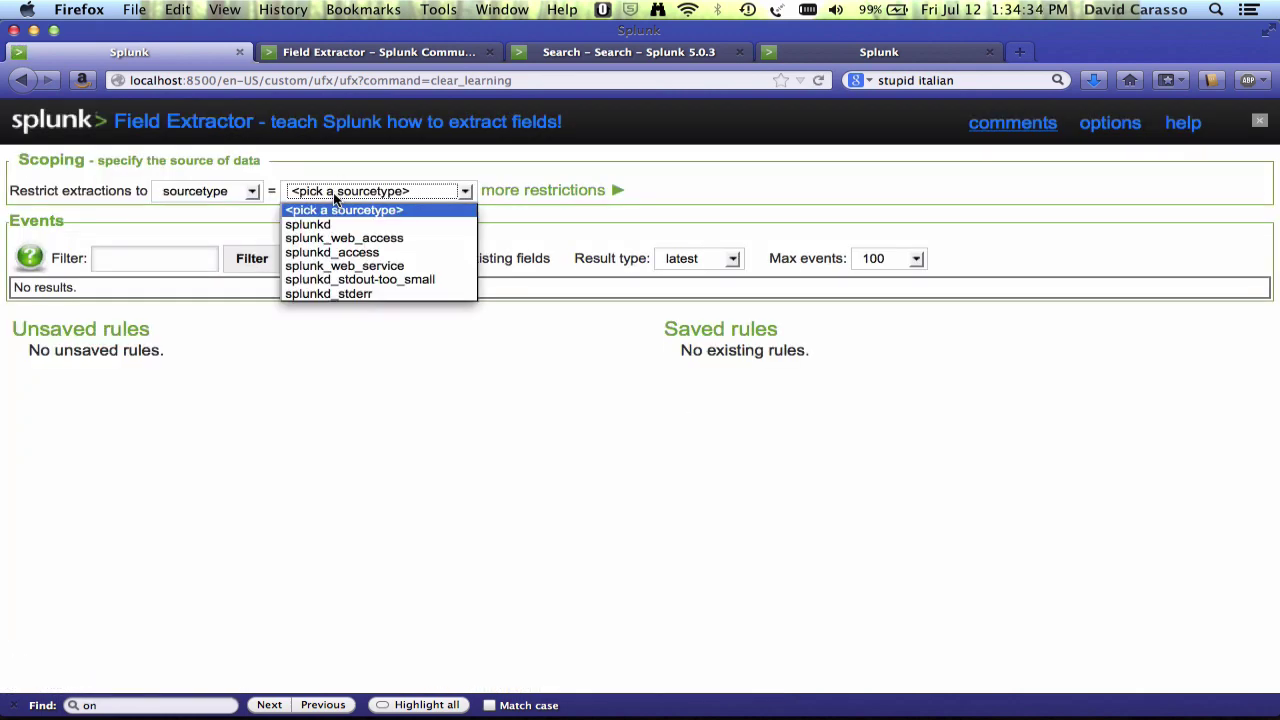
left_click(331, 253)
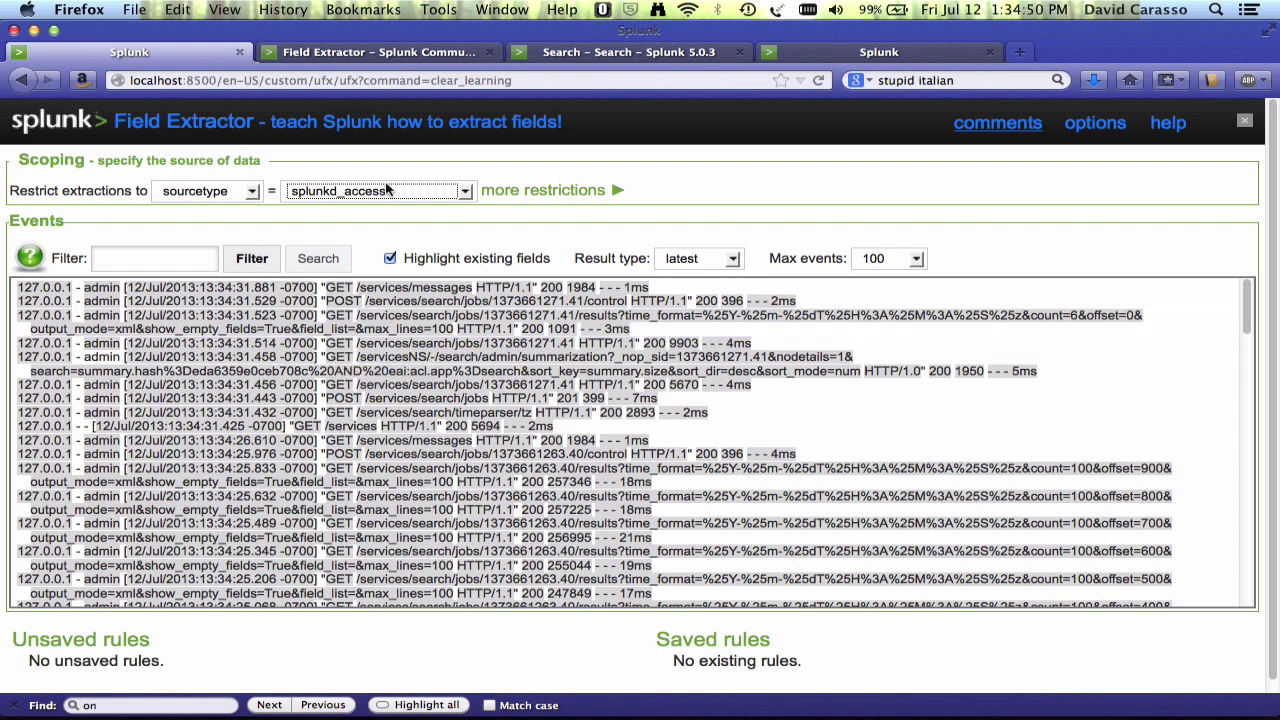
Set Index to * and change the sourcetype from syslog to postfix_syslog.
left_click(517, 191)
left_click(277, 218)
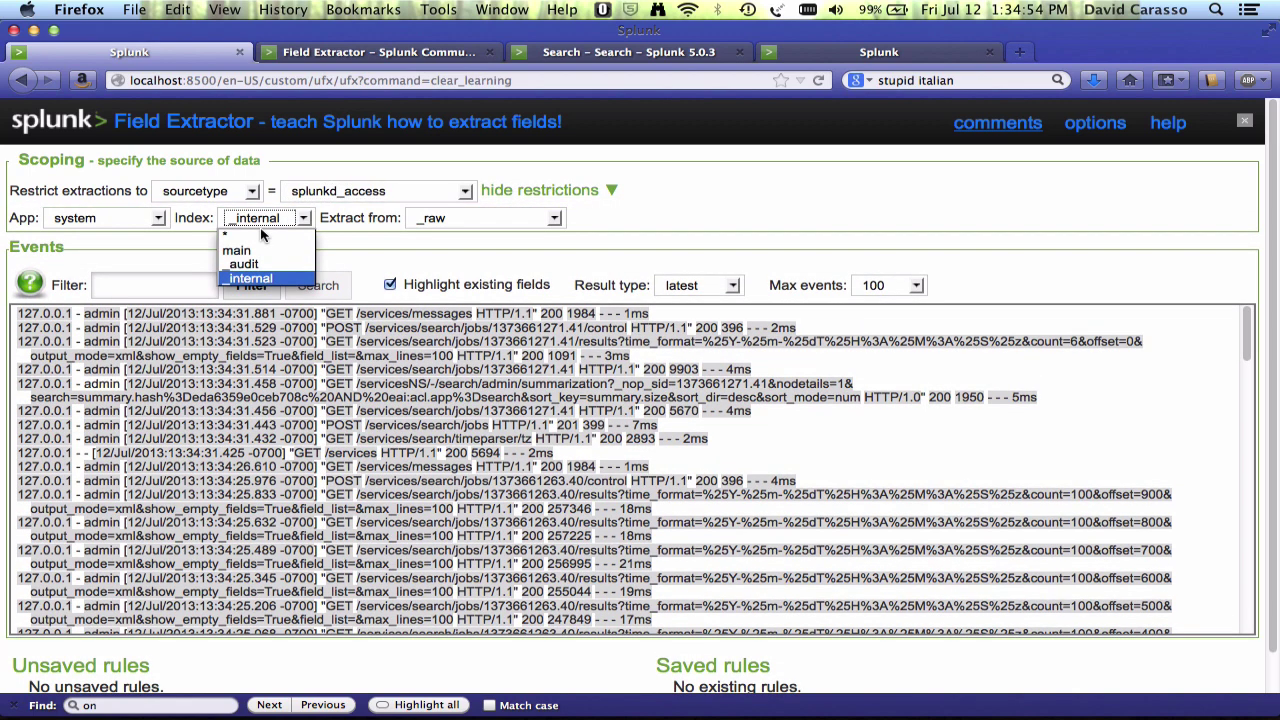
left_click(258, 233)
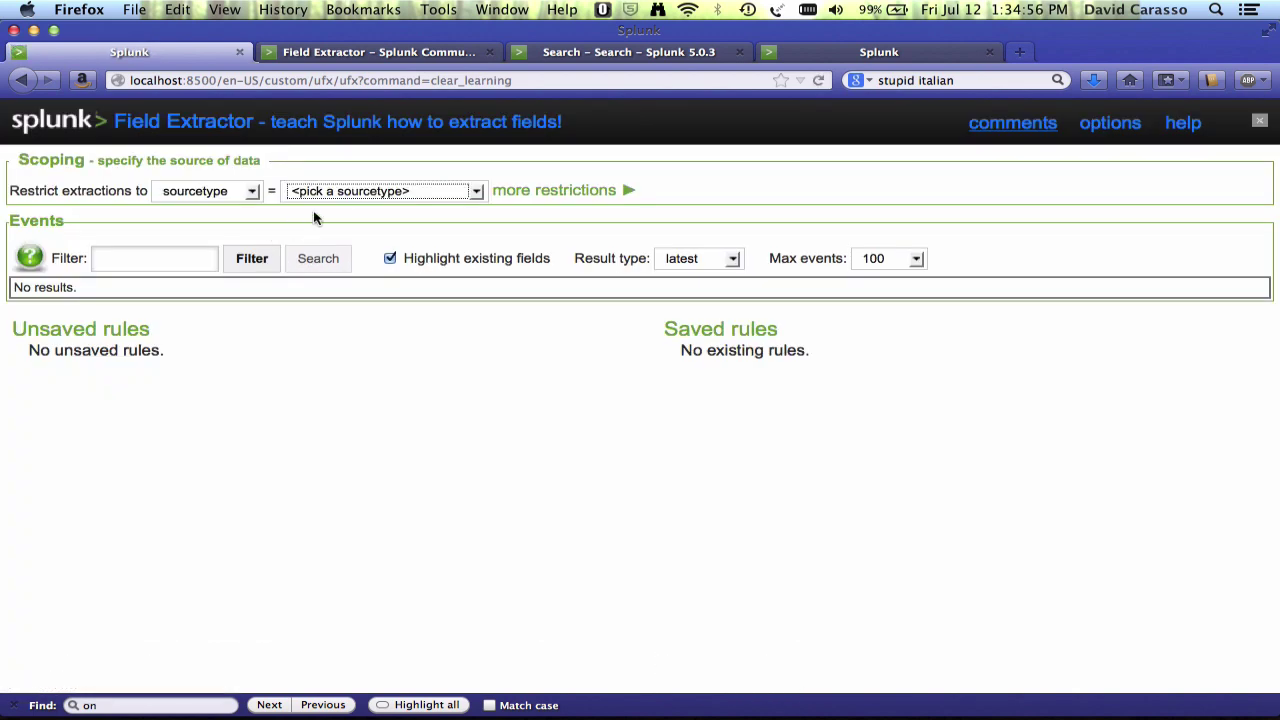
left_click(340, 191)
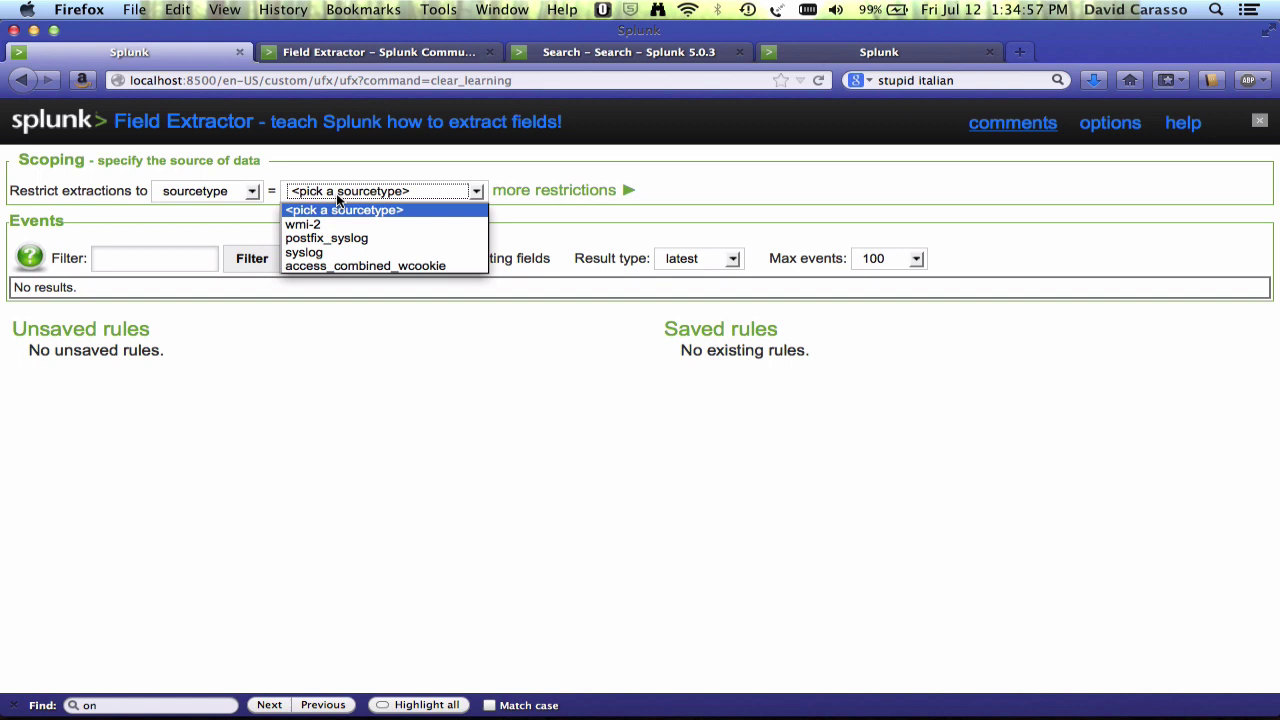
left_click(326, 252)
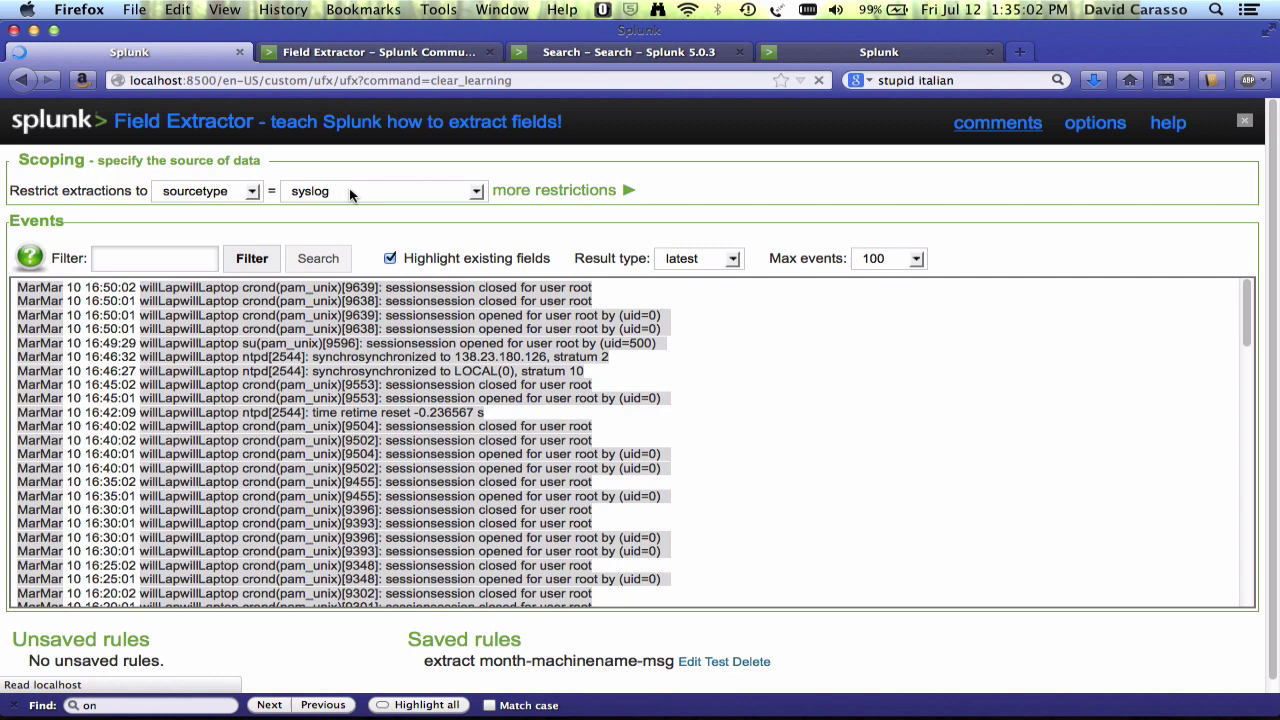
left_click(352, 194)
left_click(352, 234)
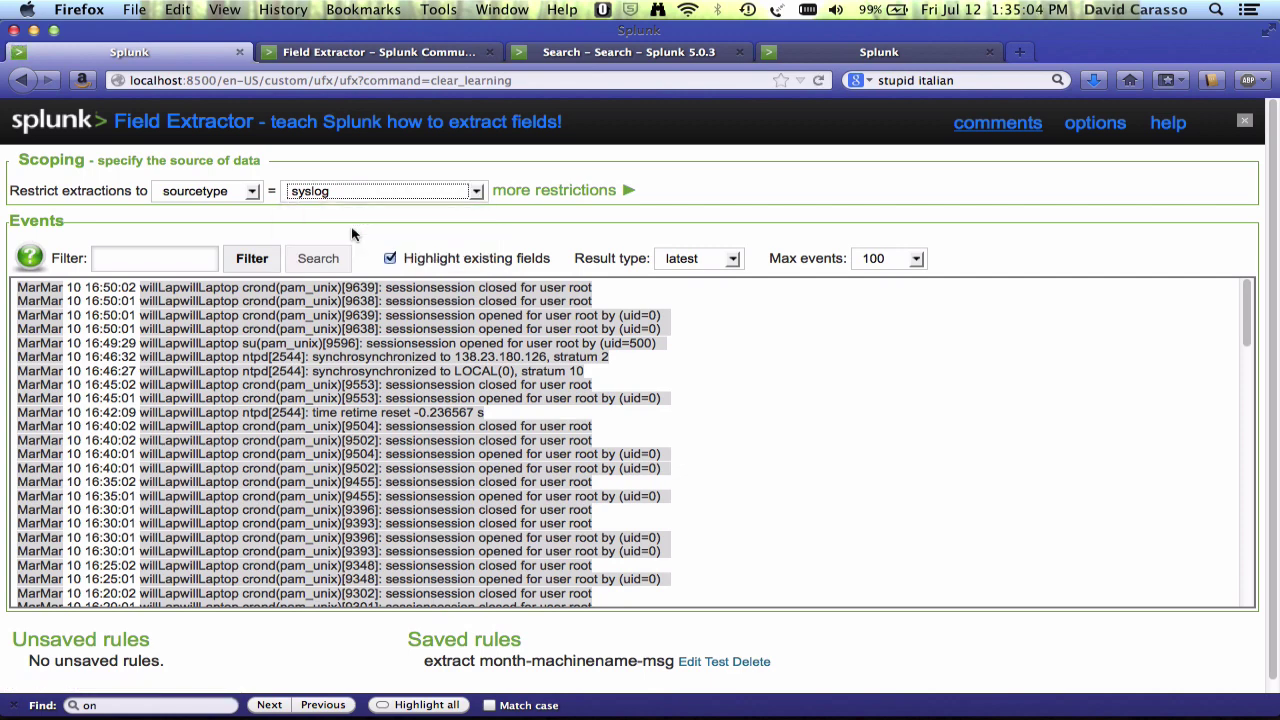
key("Up")
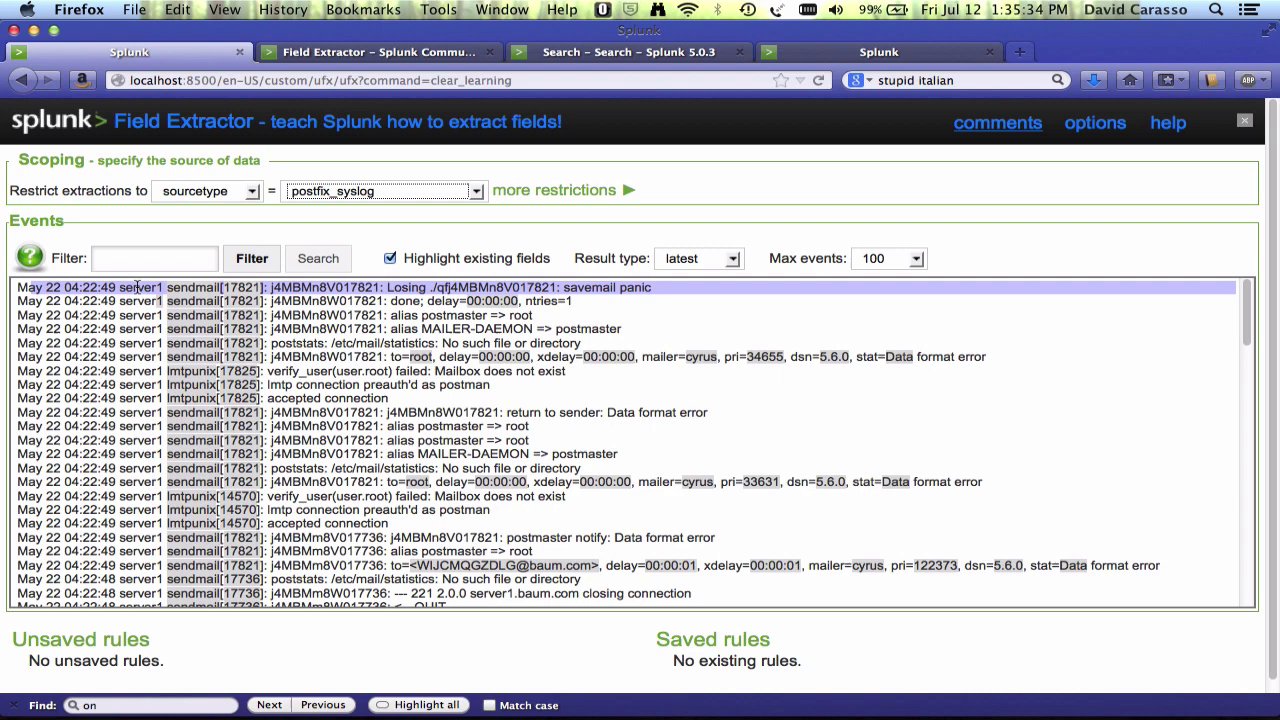
Define machinename from server1 and month from May in a postfix_syslog event.
double_click(138, 287)
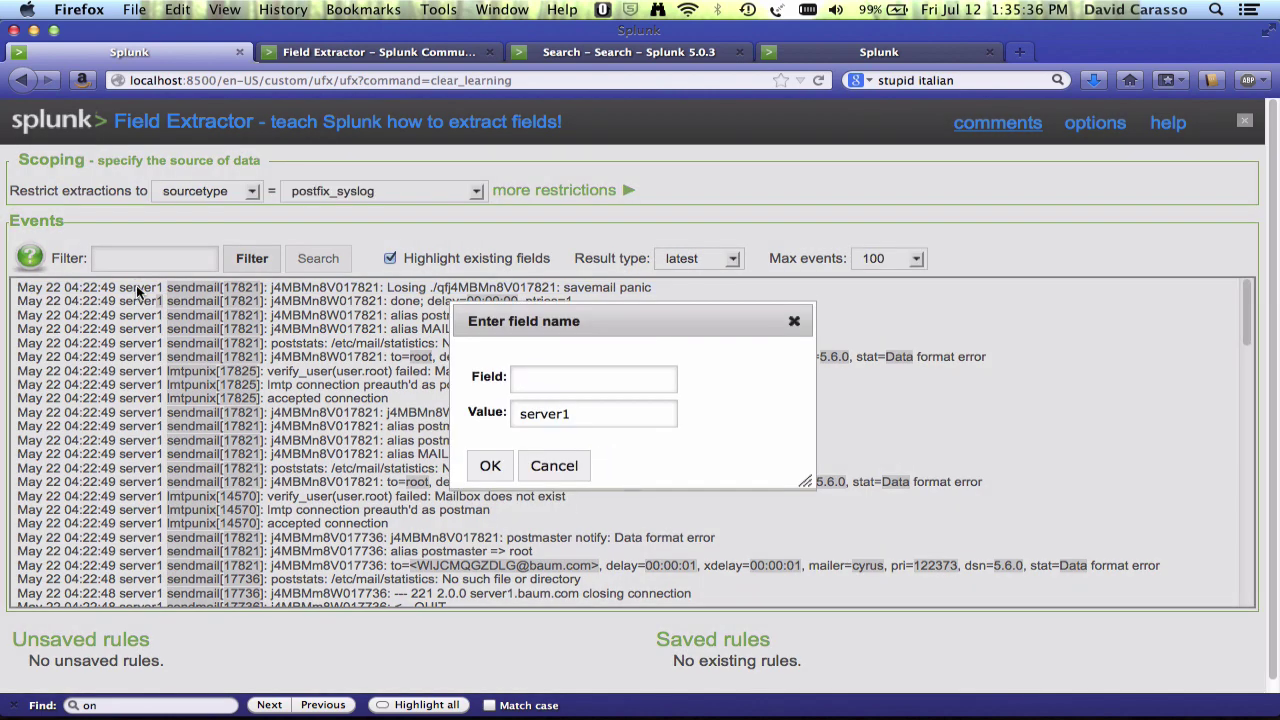
type("machinen")
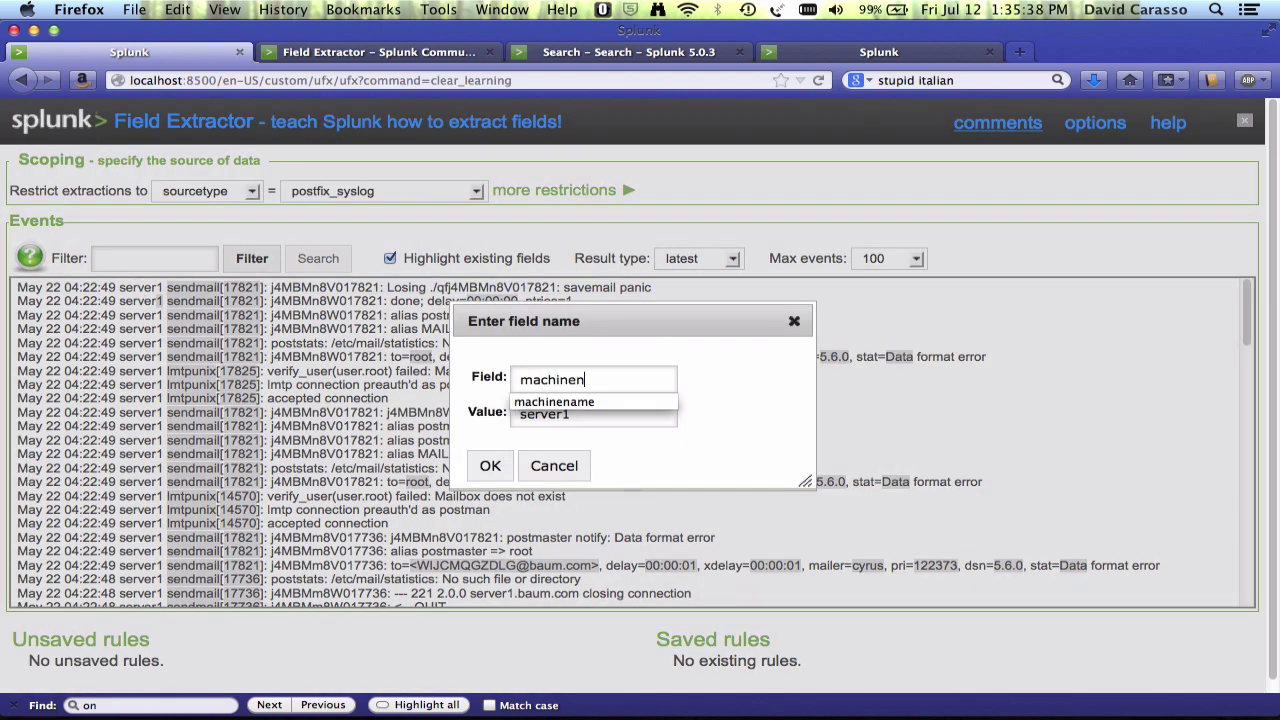
type("ame")
key("Return")
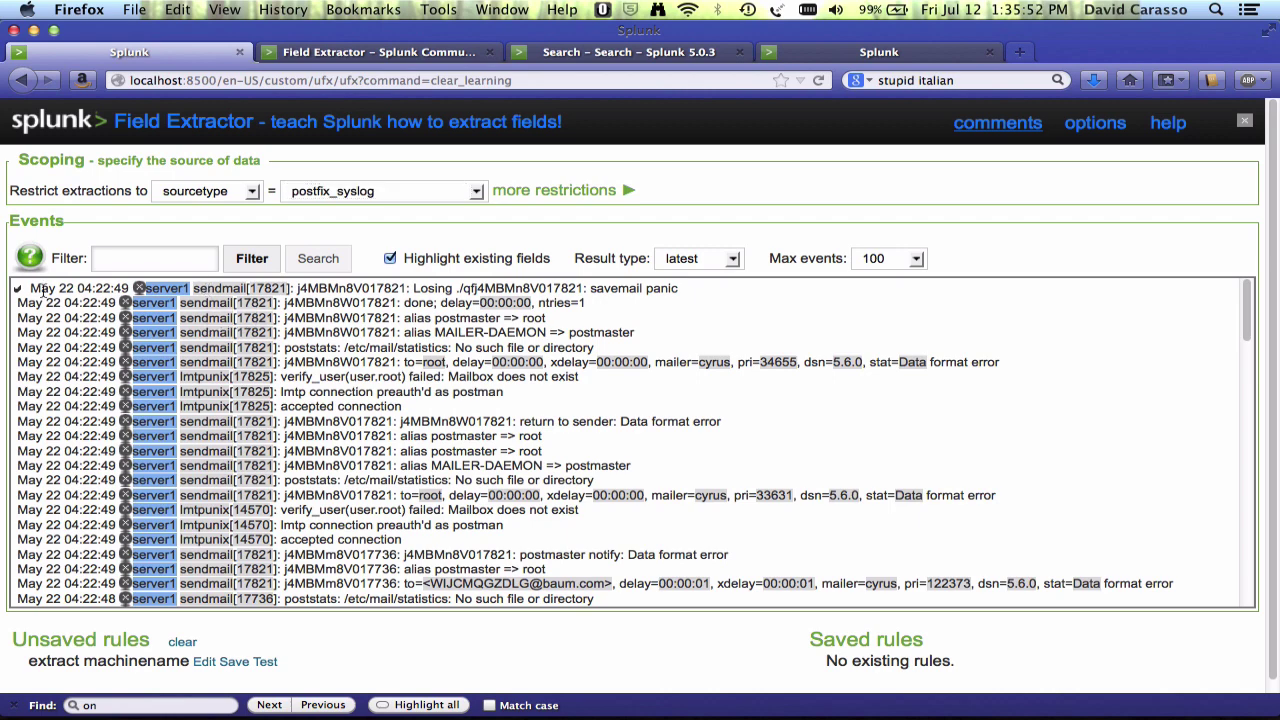
double_click(43, 288)
type("month")
key("Return")
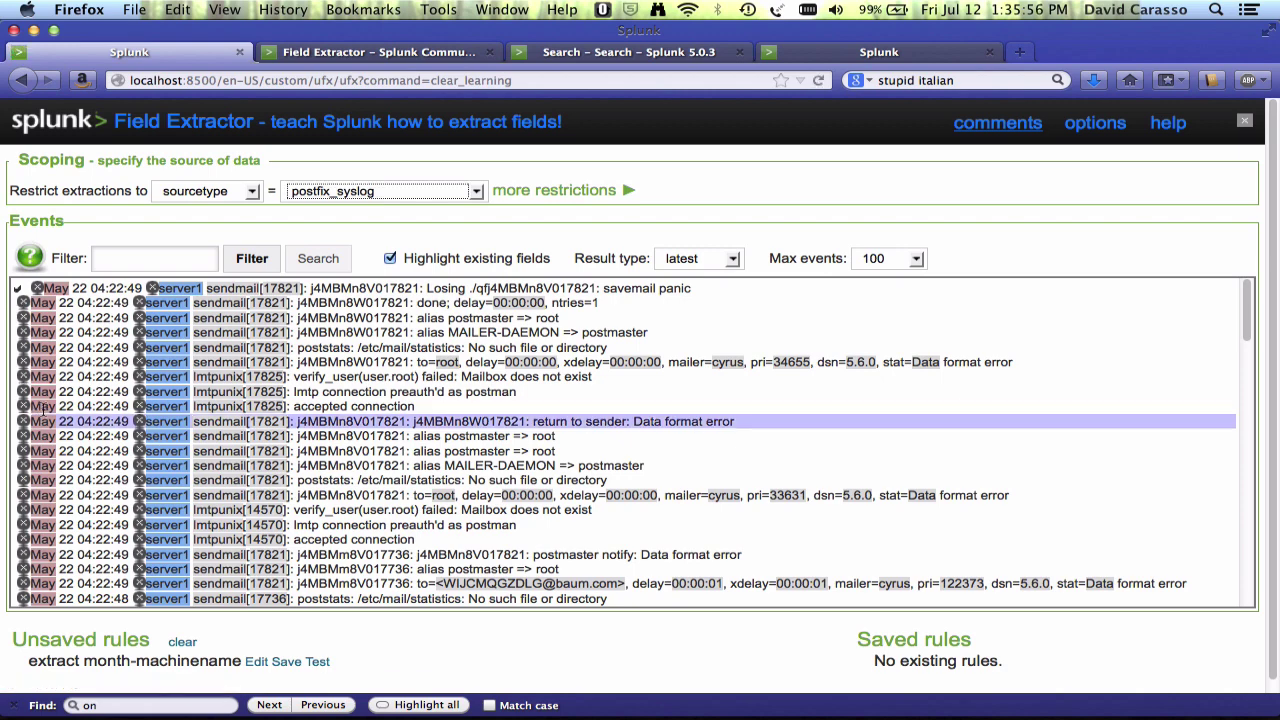
mouse_move(66, 665)
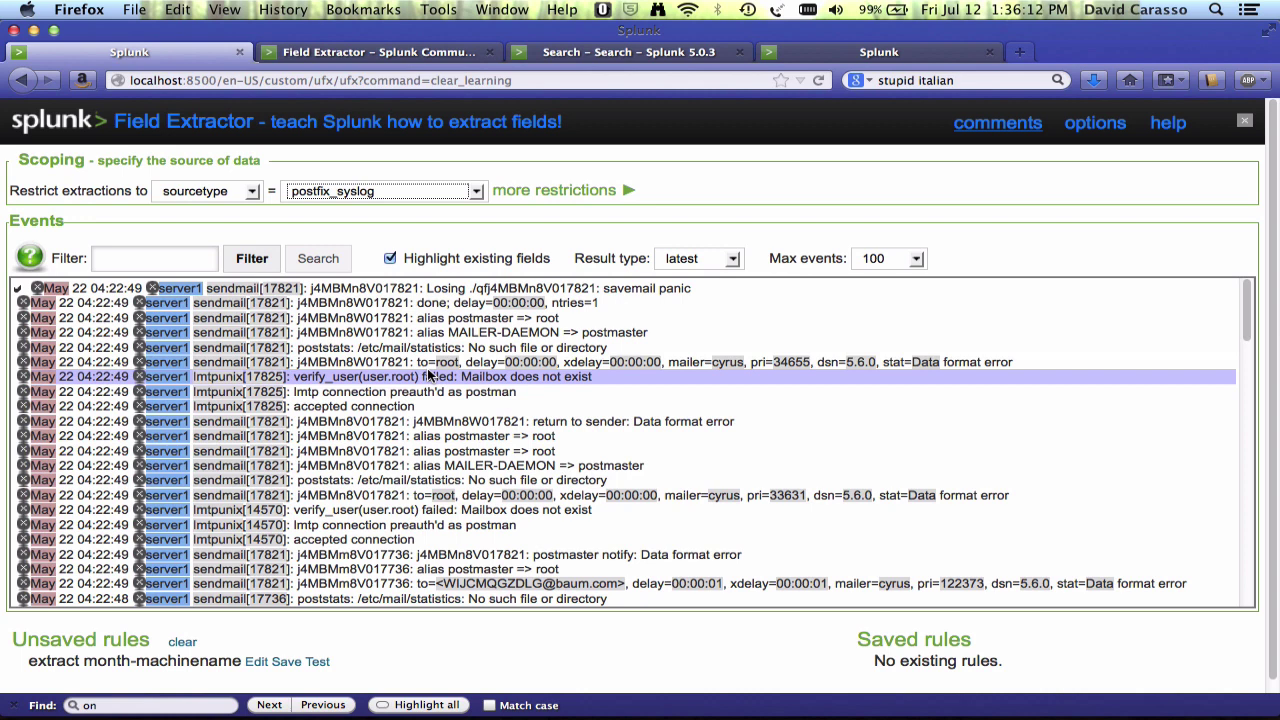
Switch Result type to outliers and scroll through the outlier events.
left_click(681, 262)
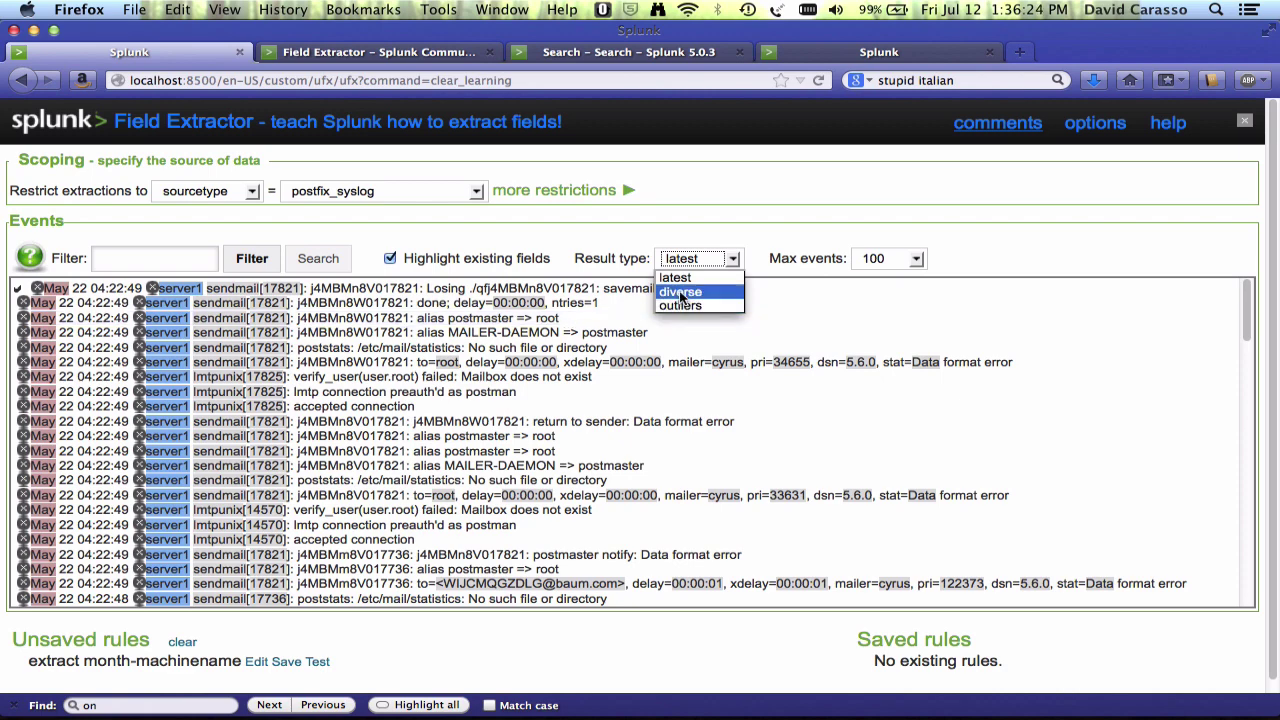
left_click(677, 304)
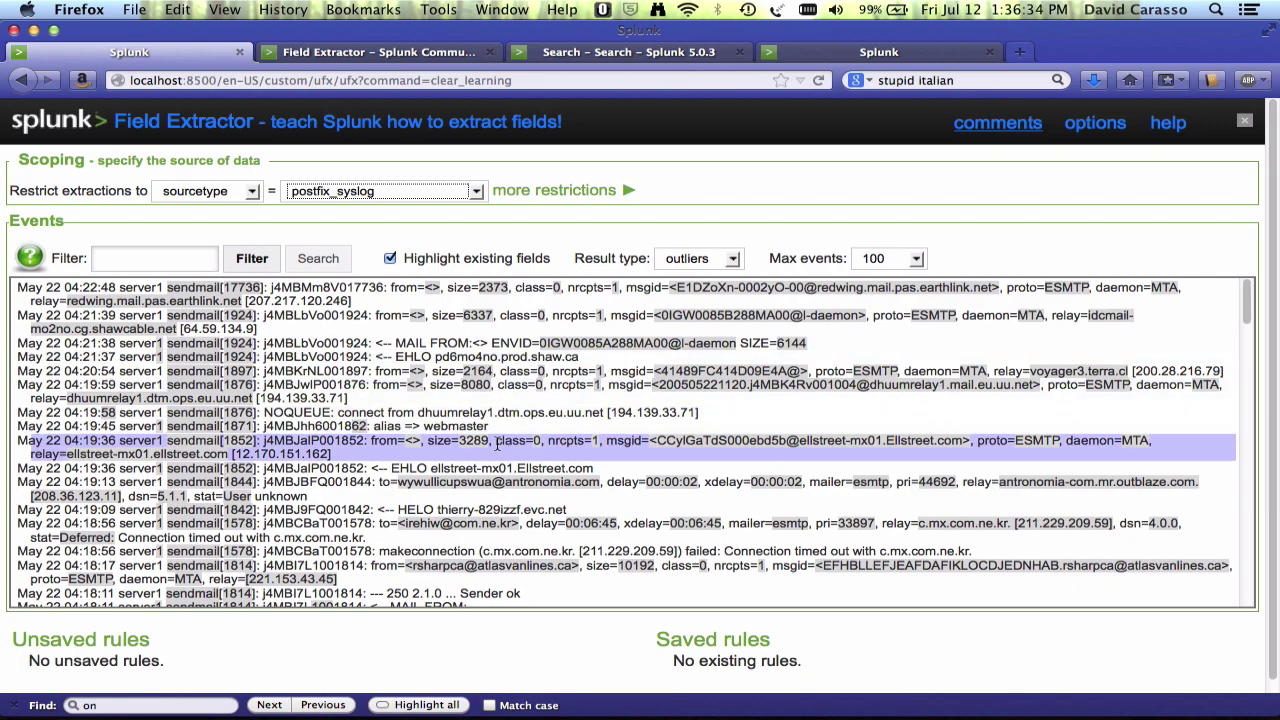
scroll(480, 430, "down", 5)
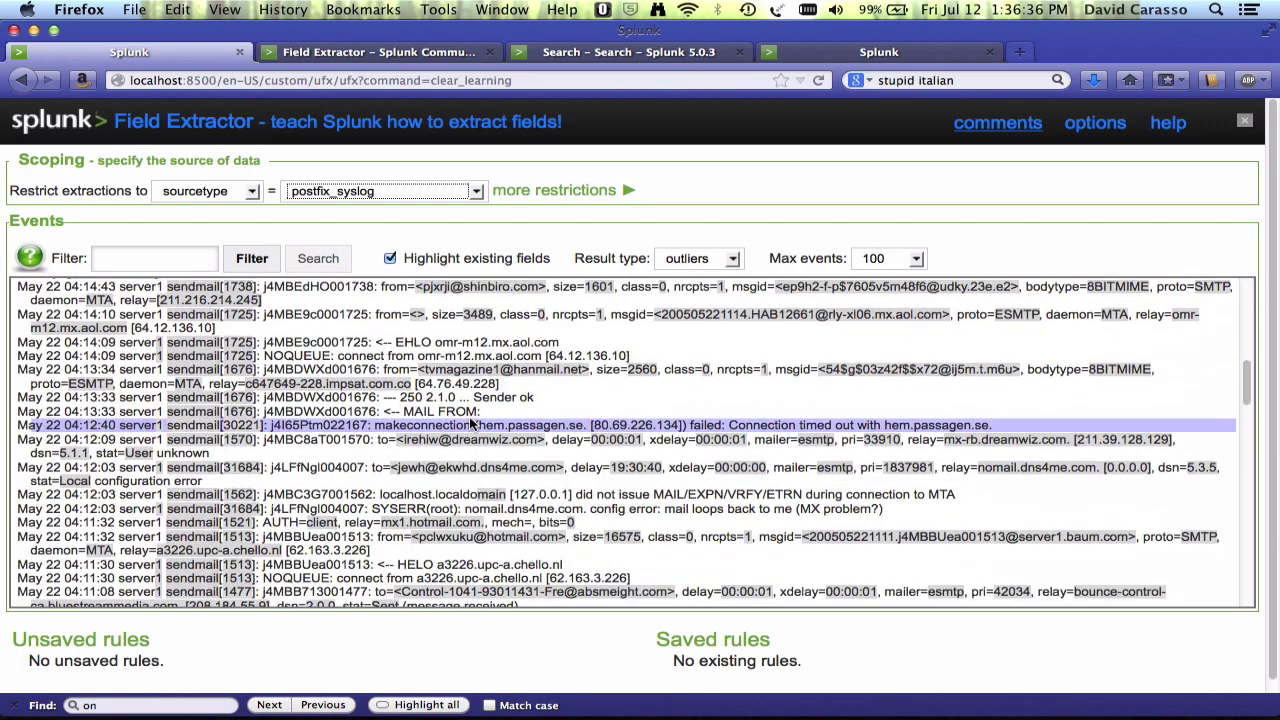
scroll(470, 425, "down", 15)
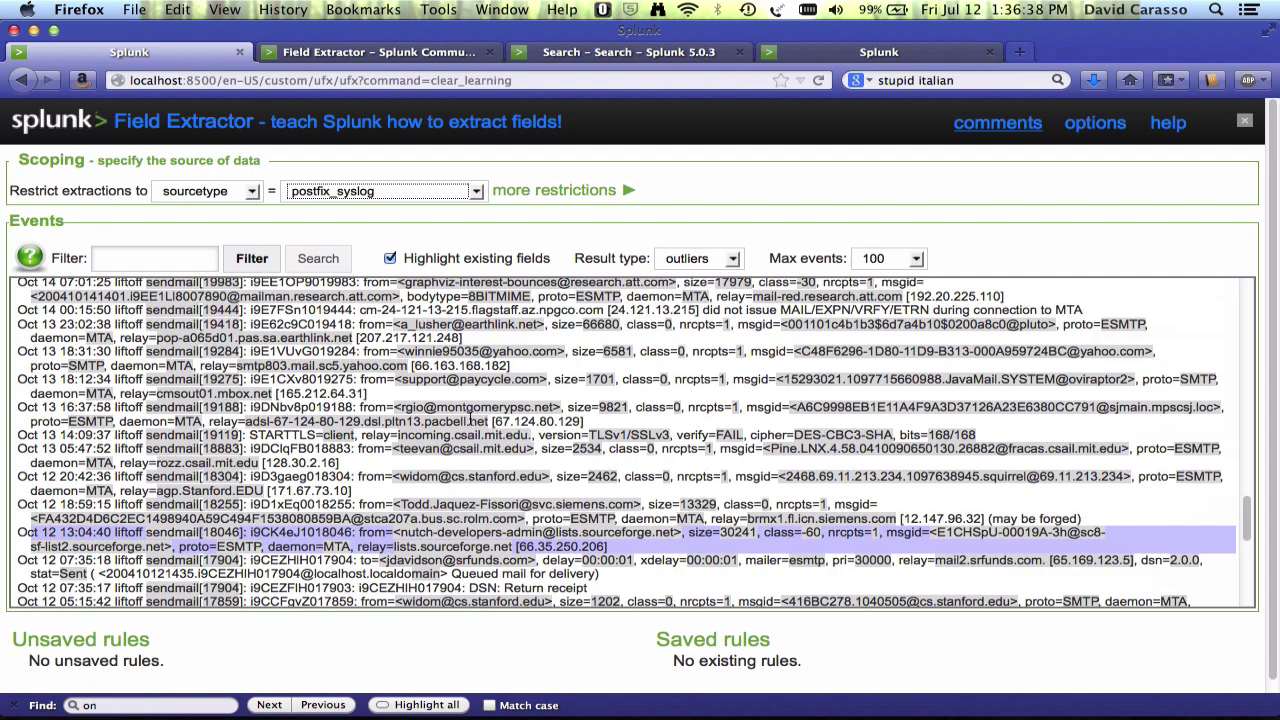
scroll(470, 420, "up", 20)
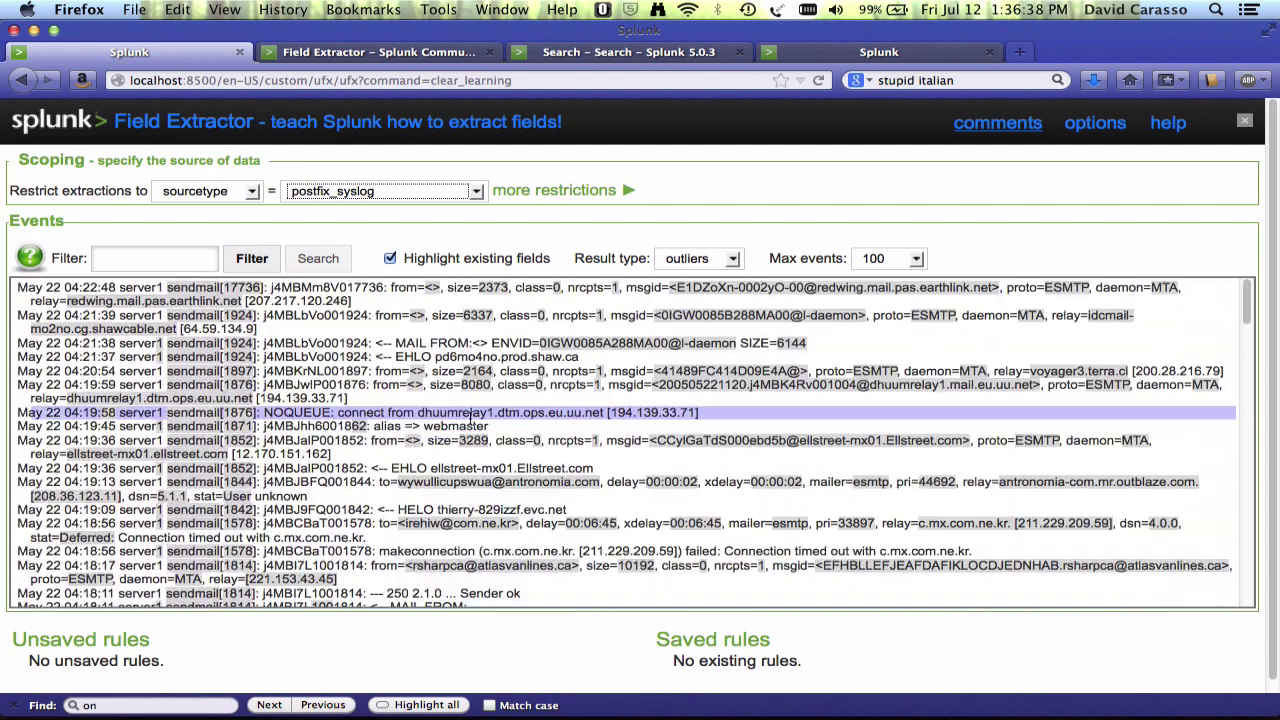
Change Result type to diverse and review the sampled events.
left_click(690, 260)
left_click(686, 292)
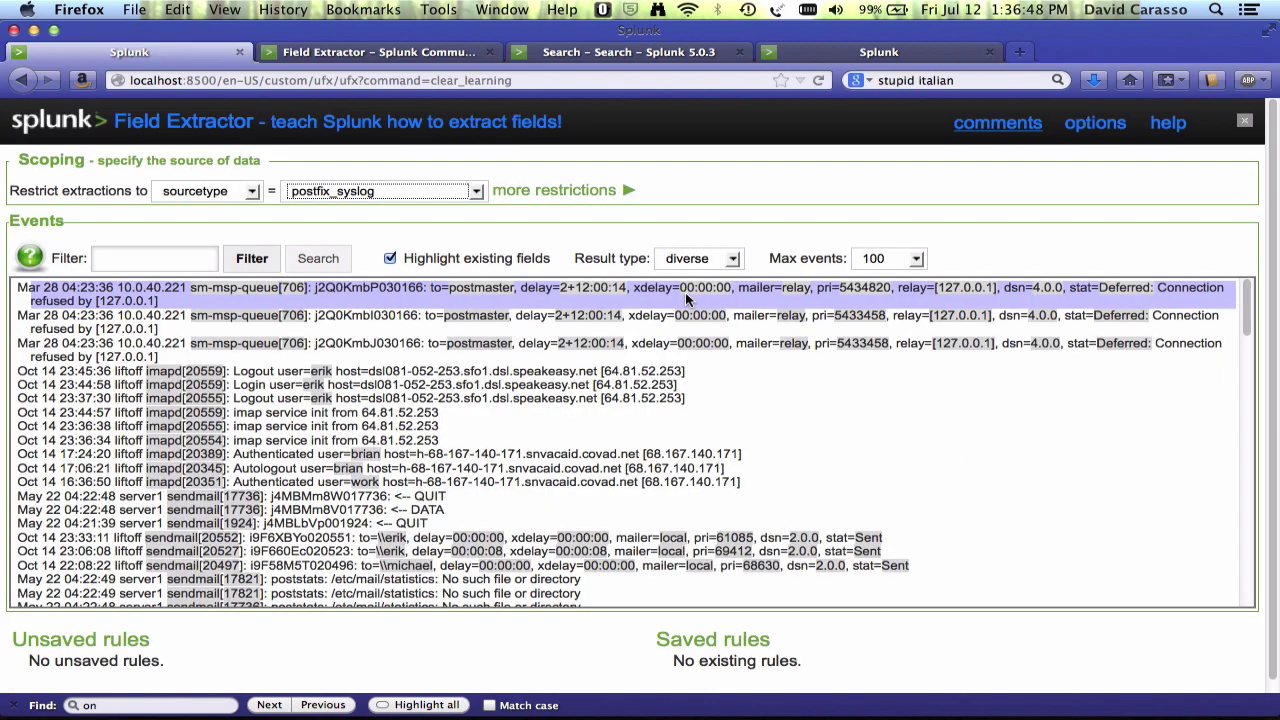
scroll(686, 296, "down", 3)
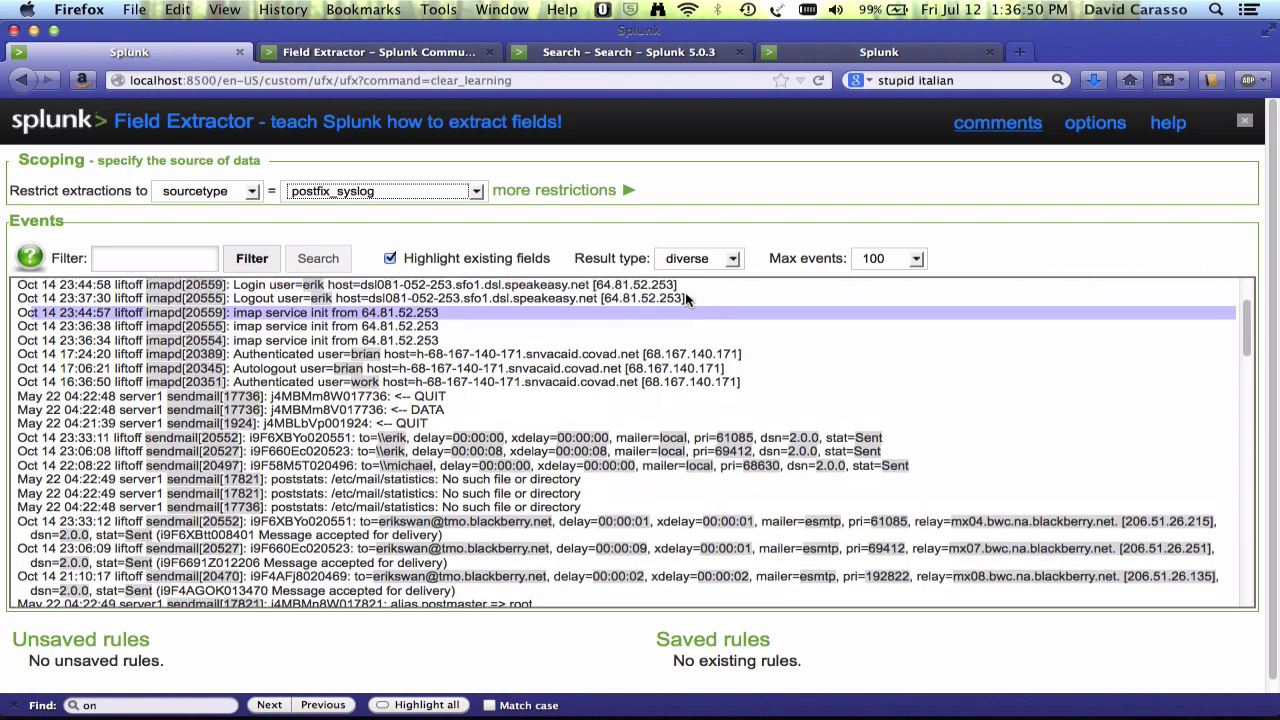
scroll(686, 296, "up", 3)
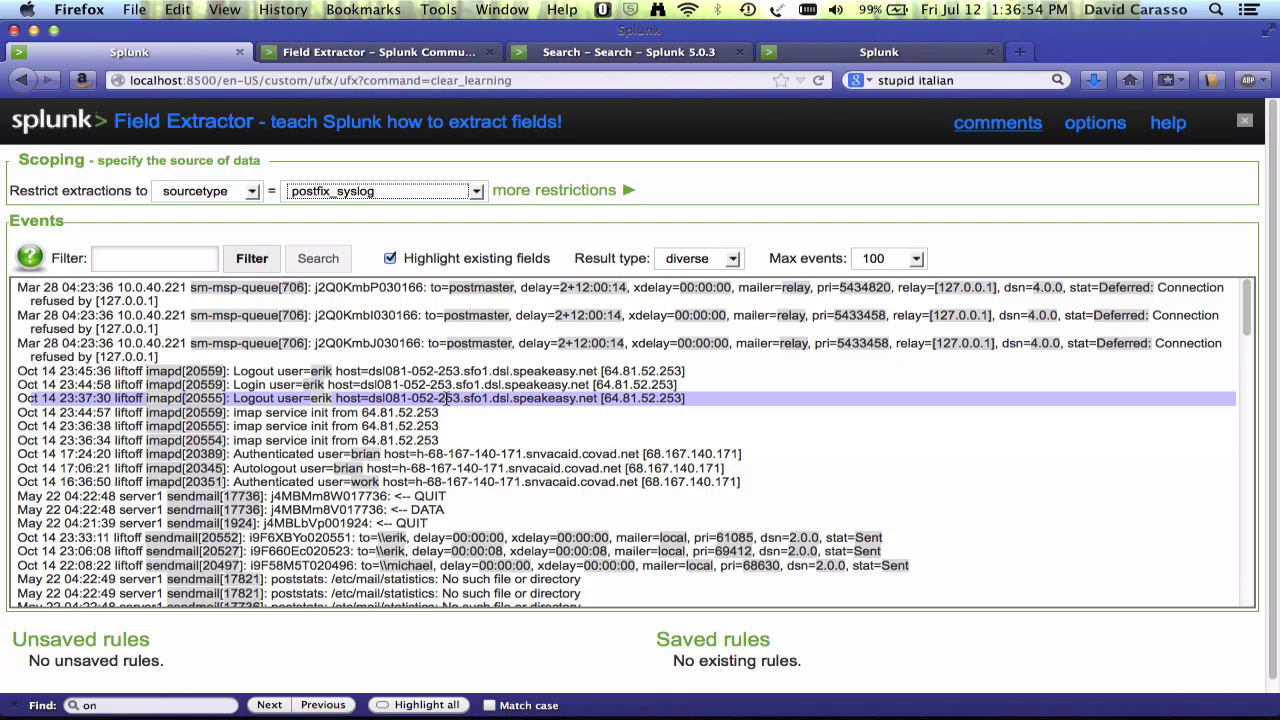
scroll(516, 495, "down", 15)
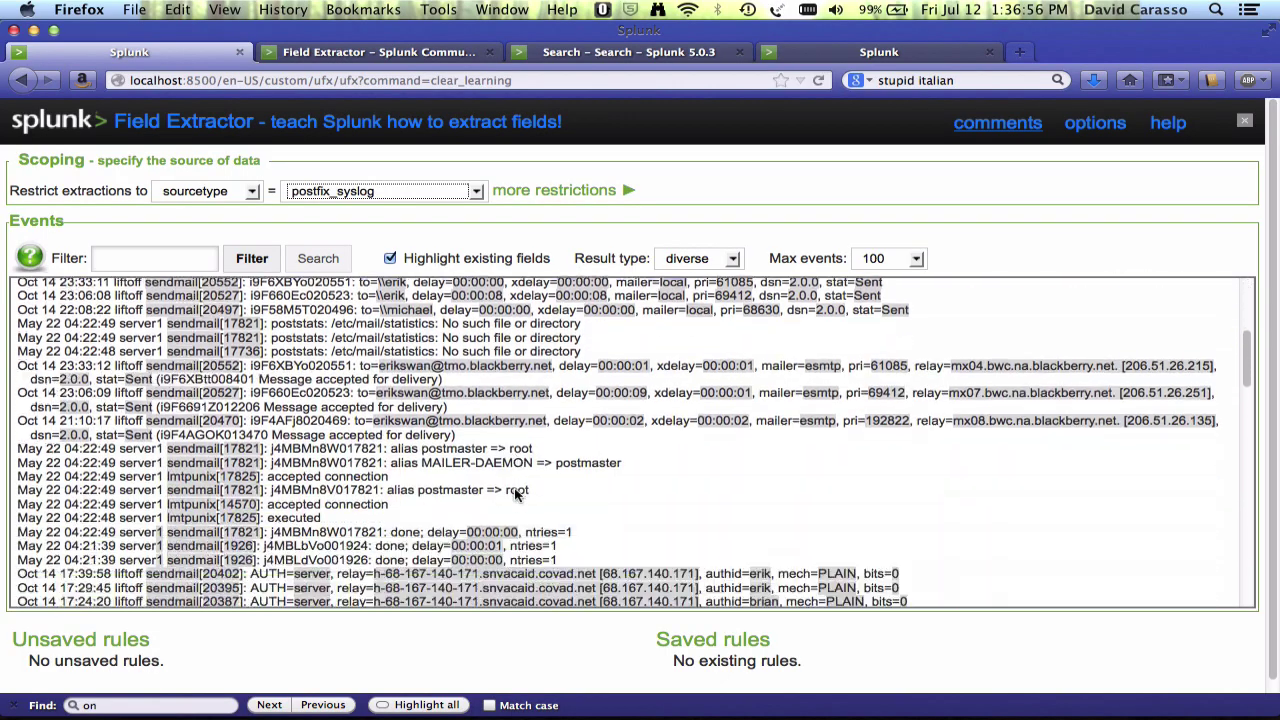
scroll(516, 490, "up", 15)
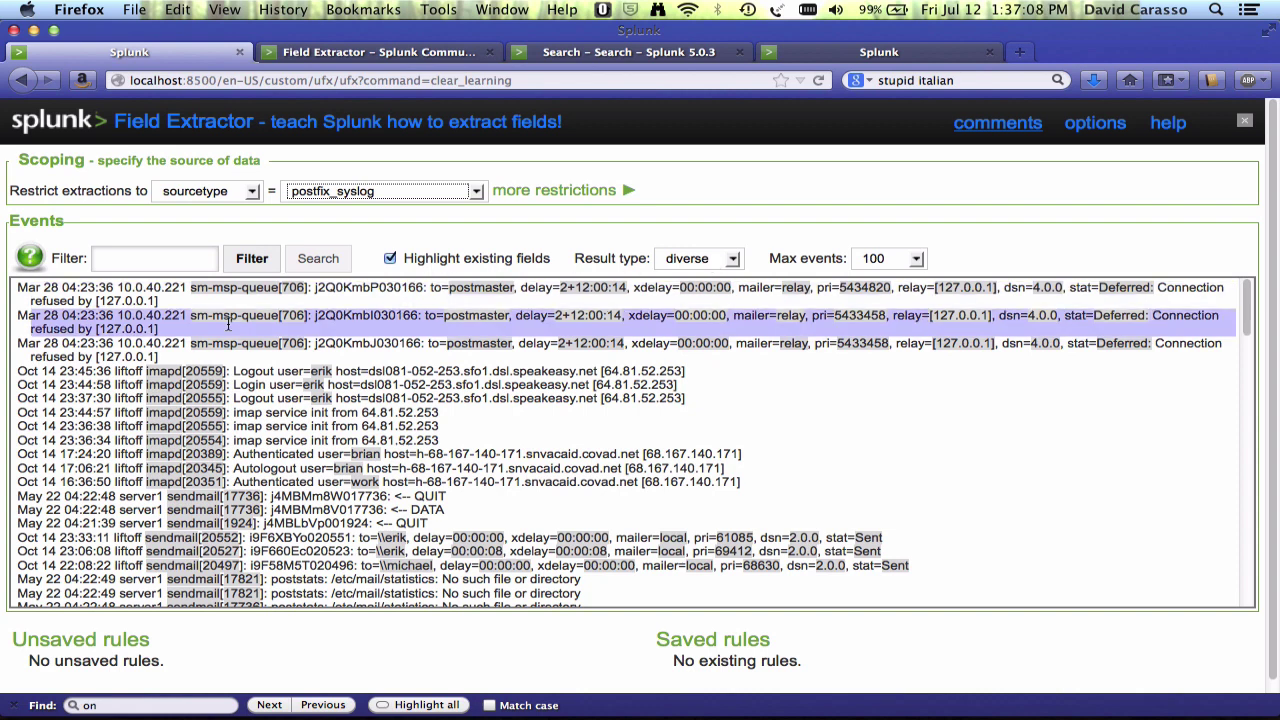
Define a machinename field from liftoff and change its regex to (?:[^ \n]* ){3}(?P<machinename>[^ ]+).
double_click(121, 371)
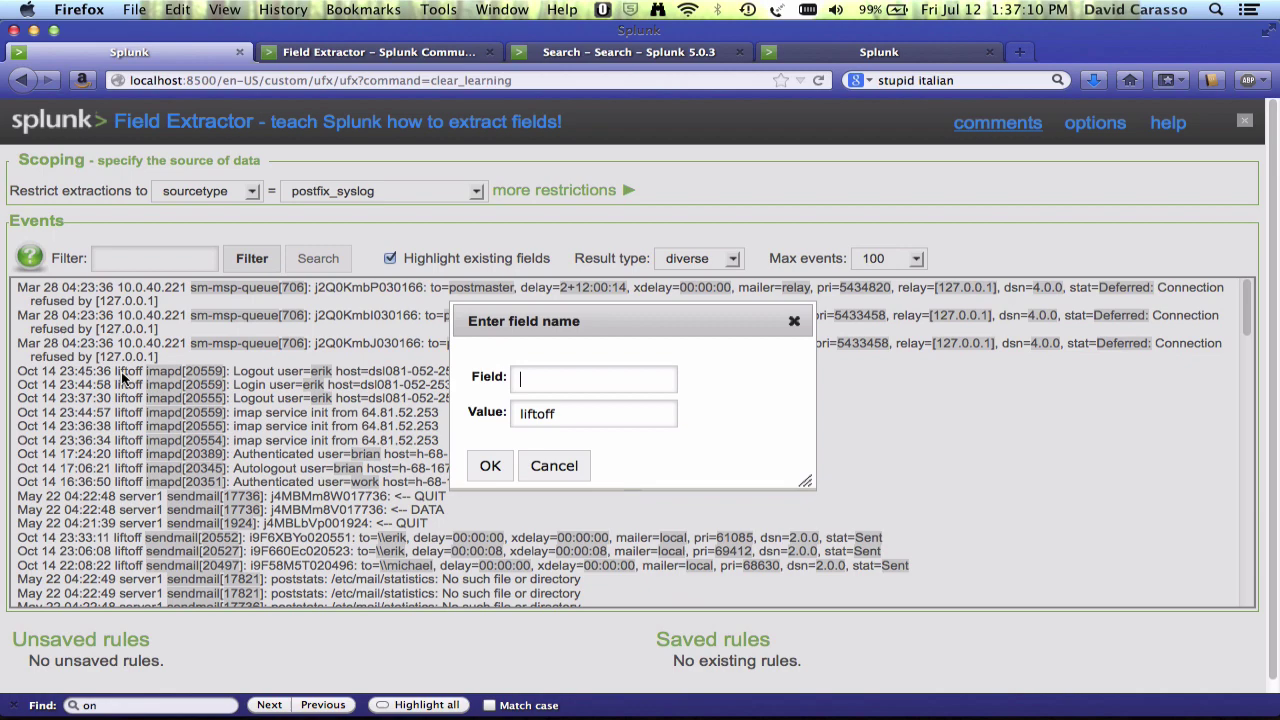
type("machinen")
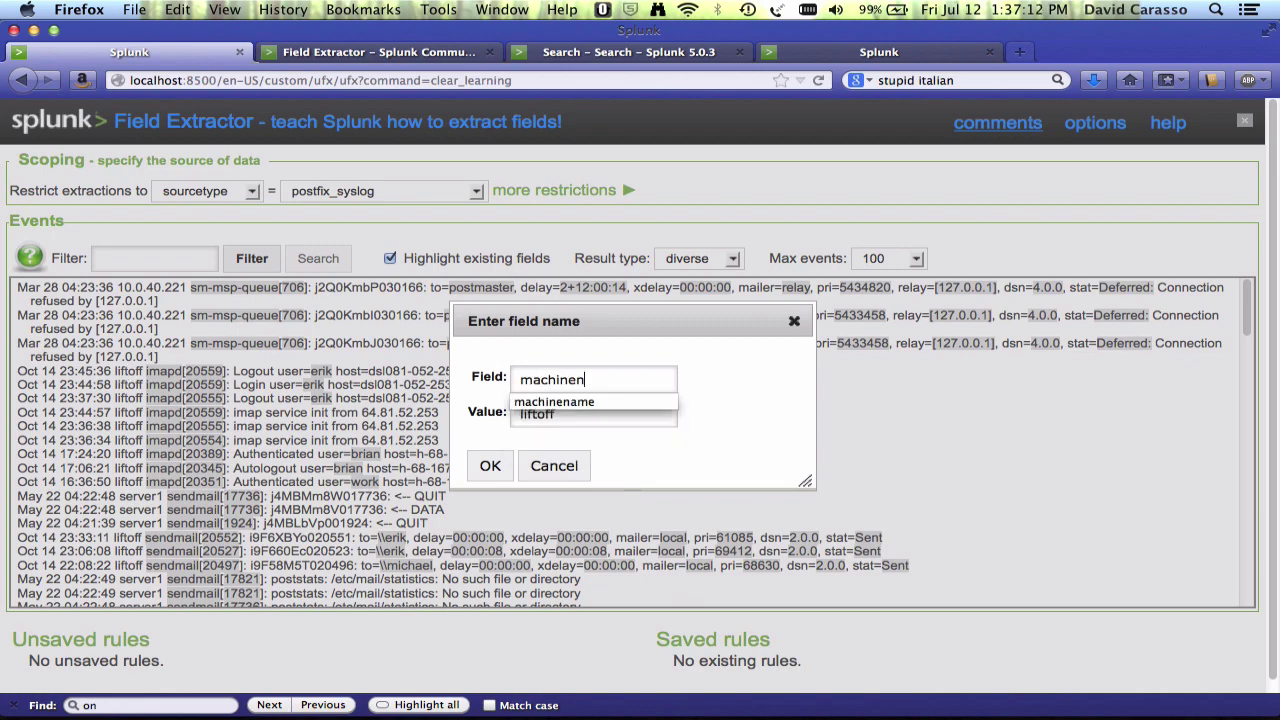
type("ame")
key("Return")
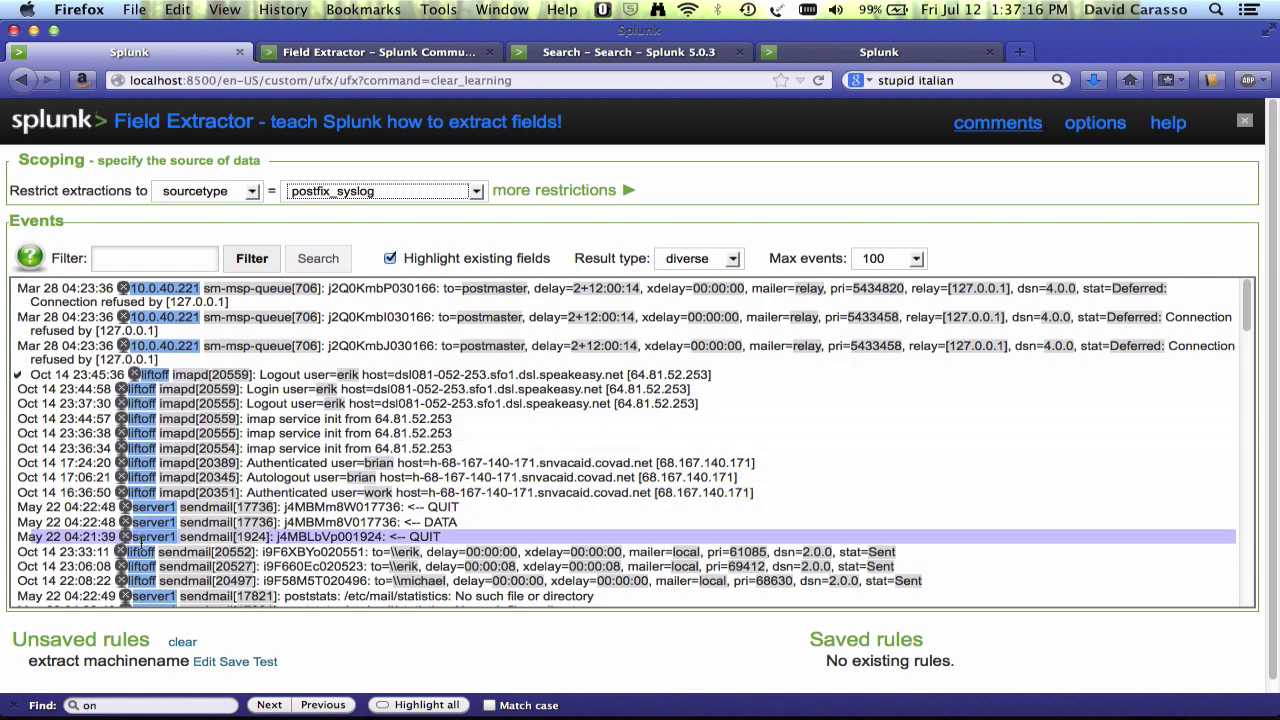
left_click(203, 661)
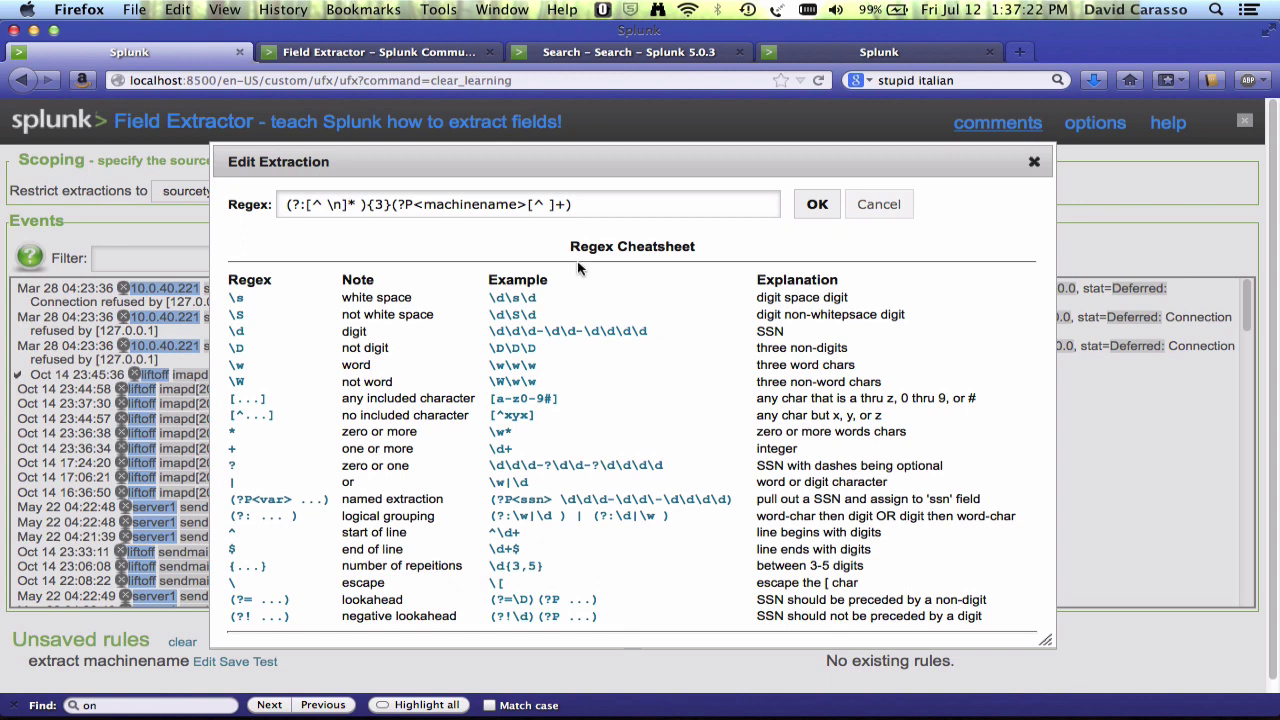
left_click(357, 204)
left_click(862, 208)
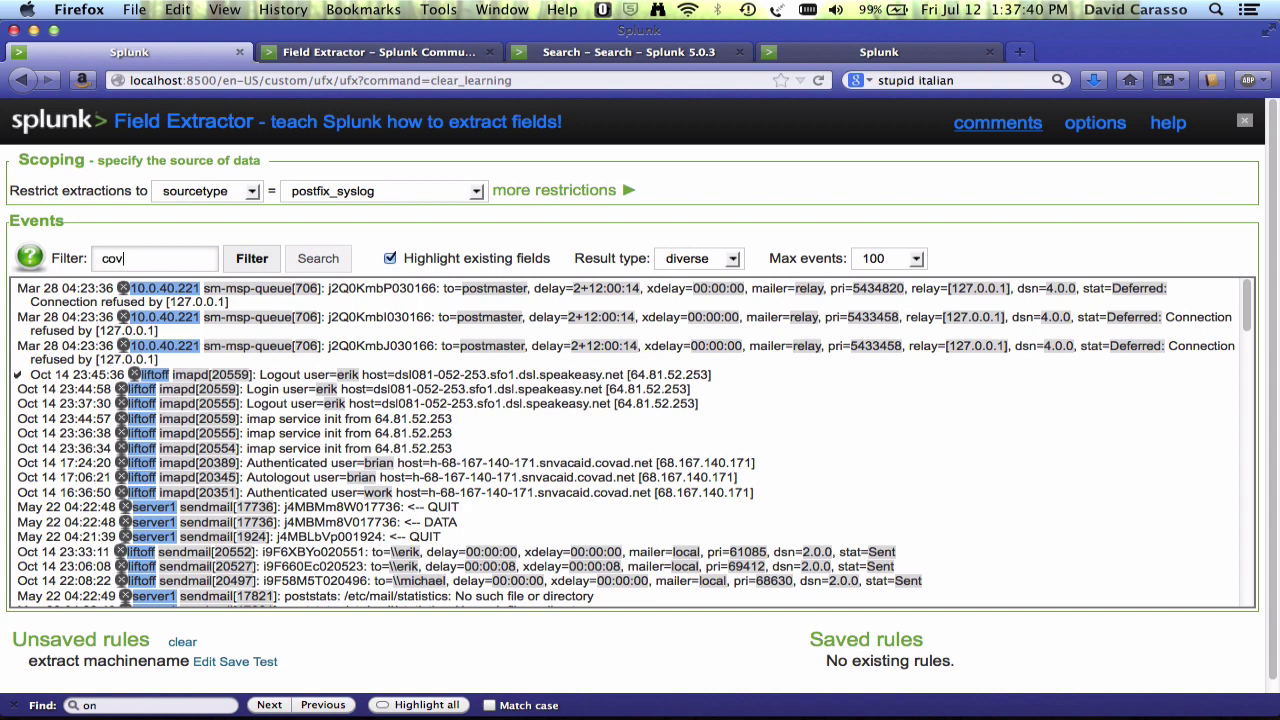
left_click(251, 258)
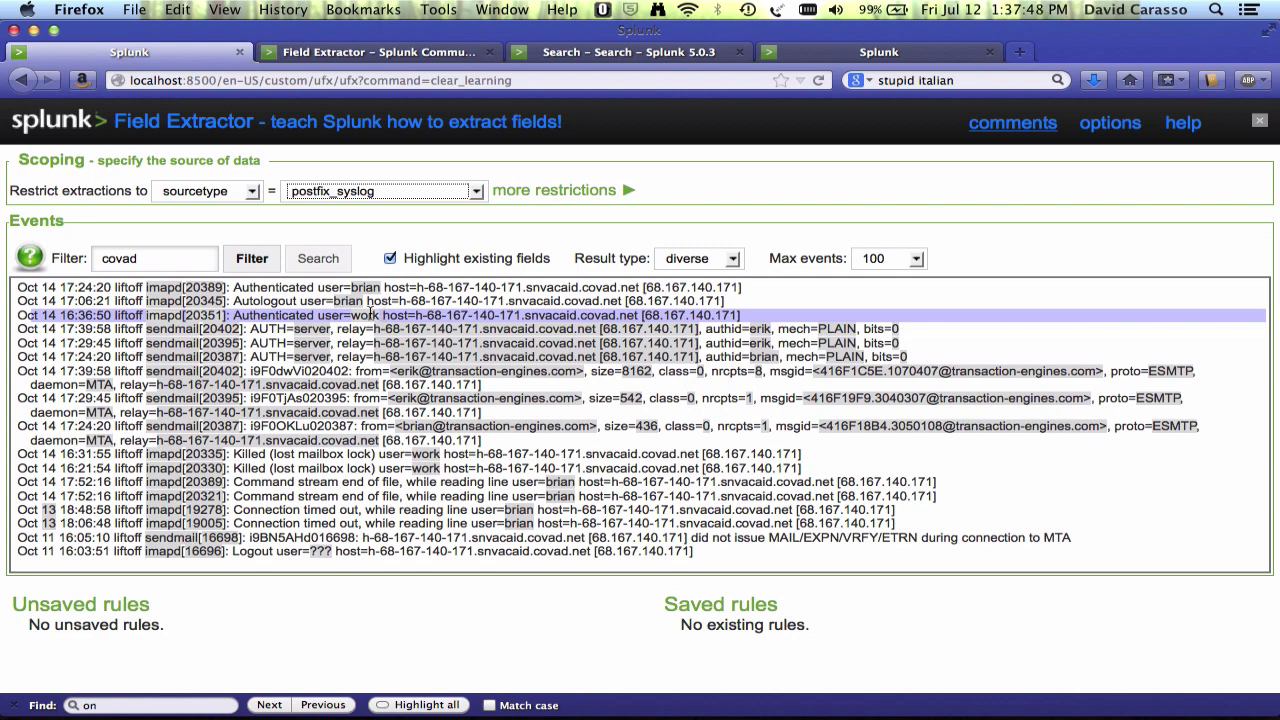
left_click_drag(178, 262, 28, 226)
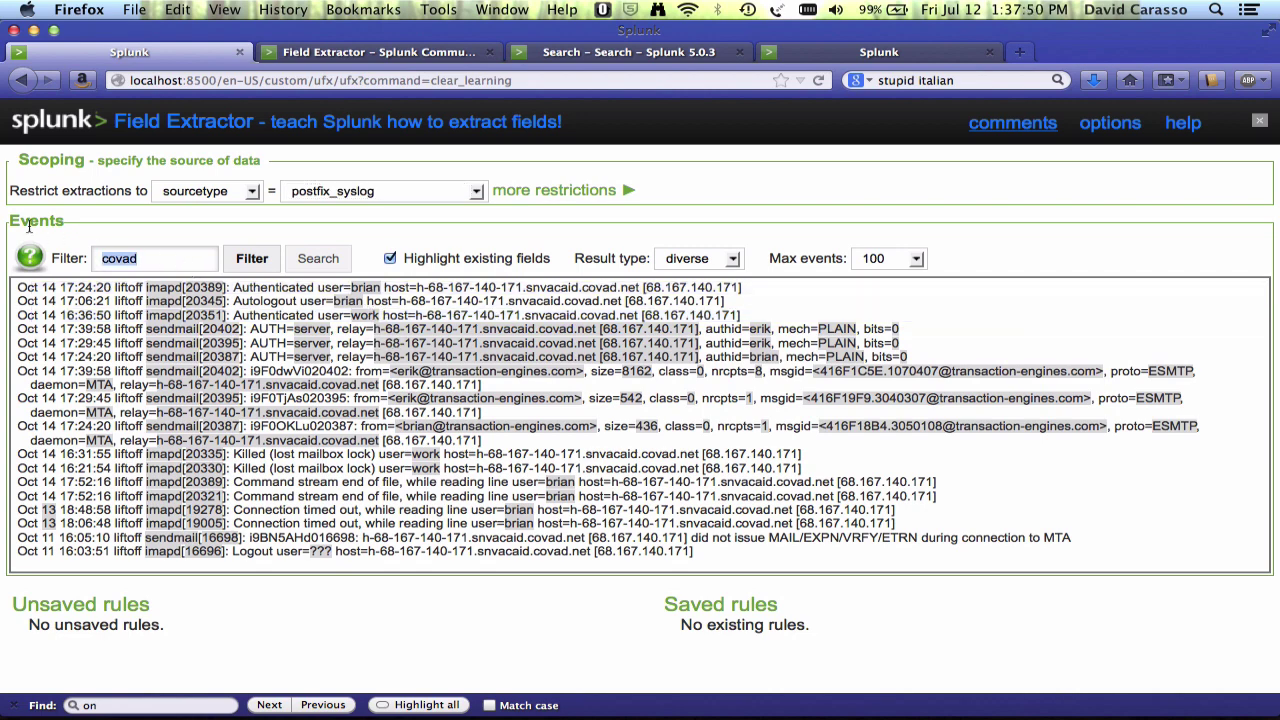
type("auth")
key("Return")
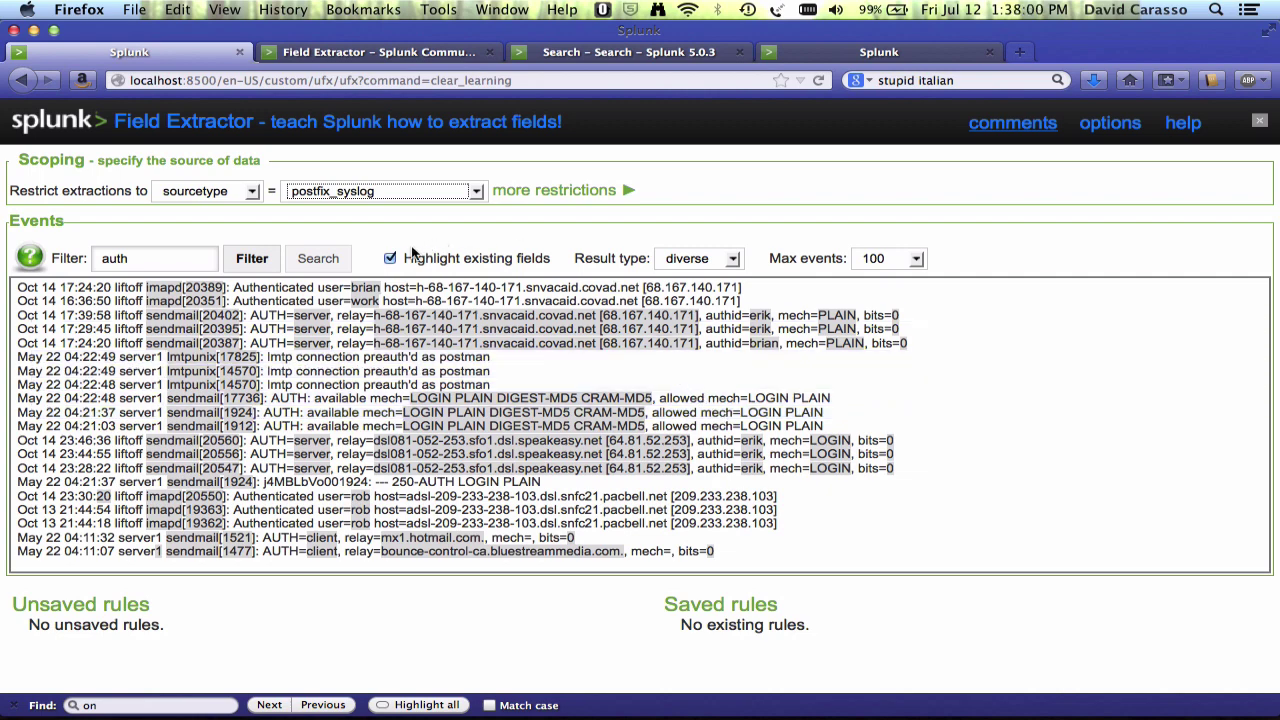
left_click(322, 266)
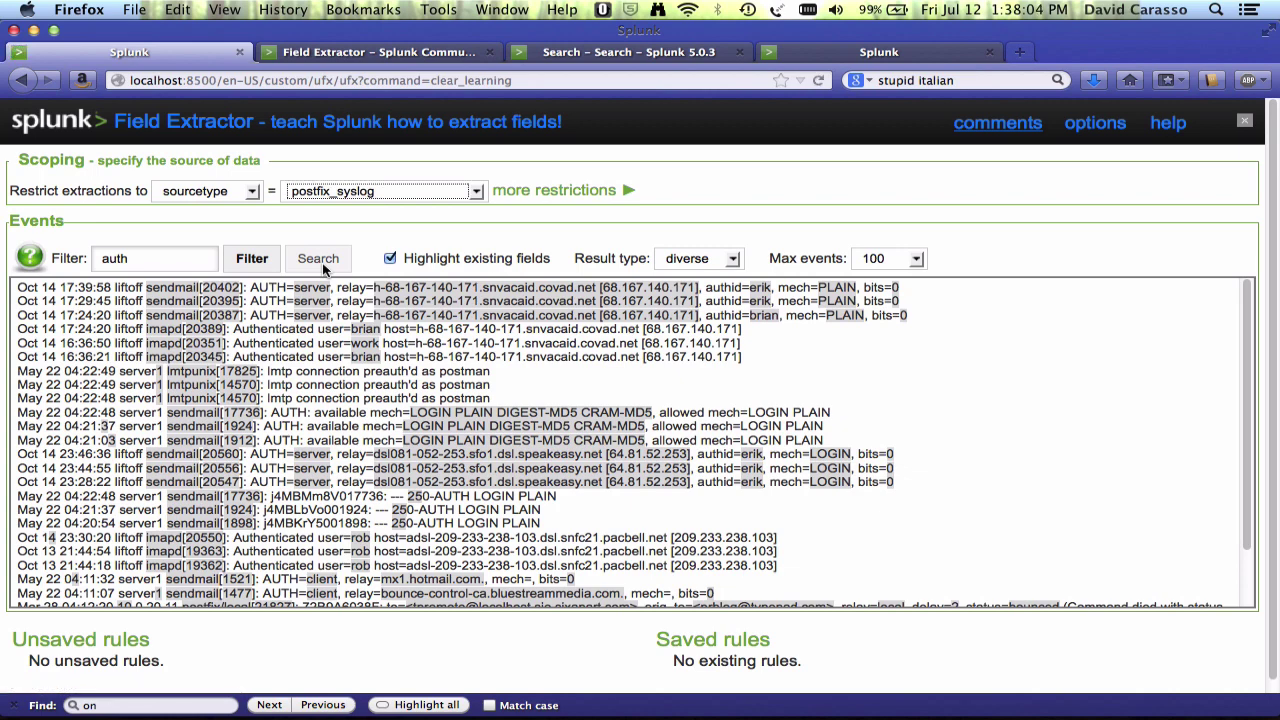
scroll(322, 266, "down", 1)
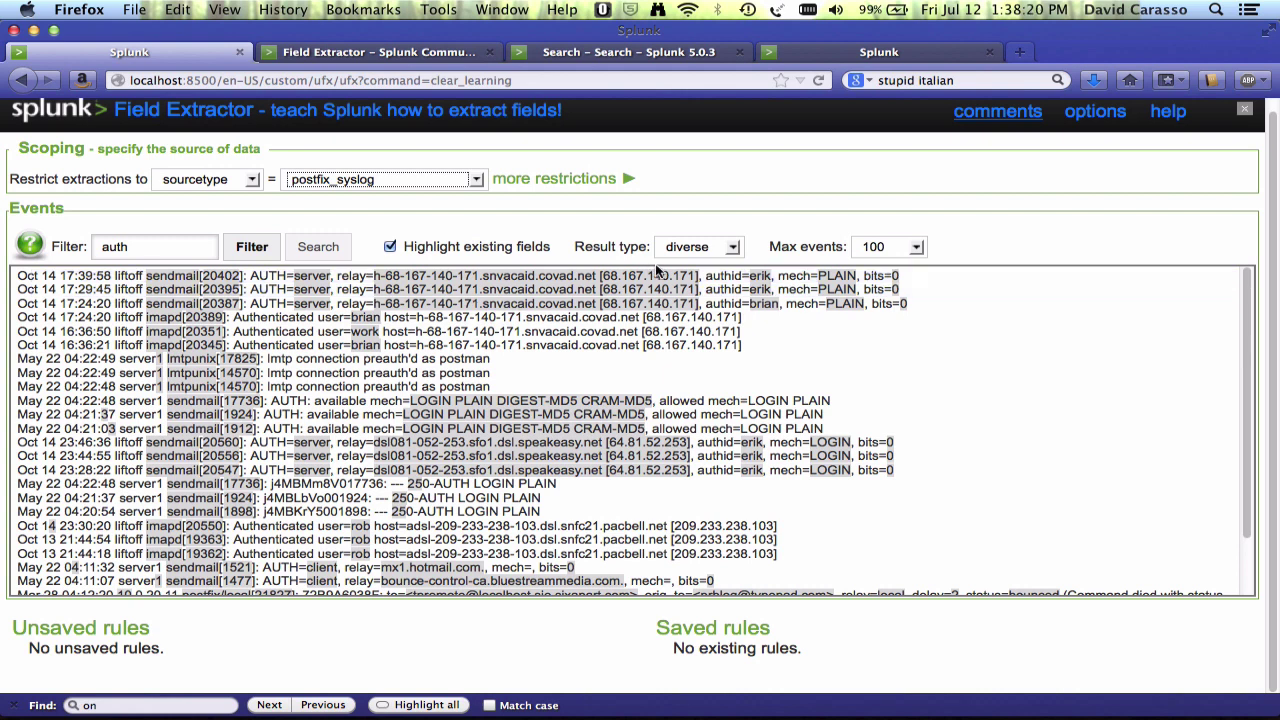
left_click(875, 247)
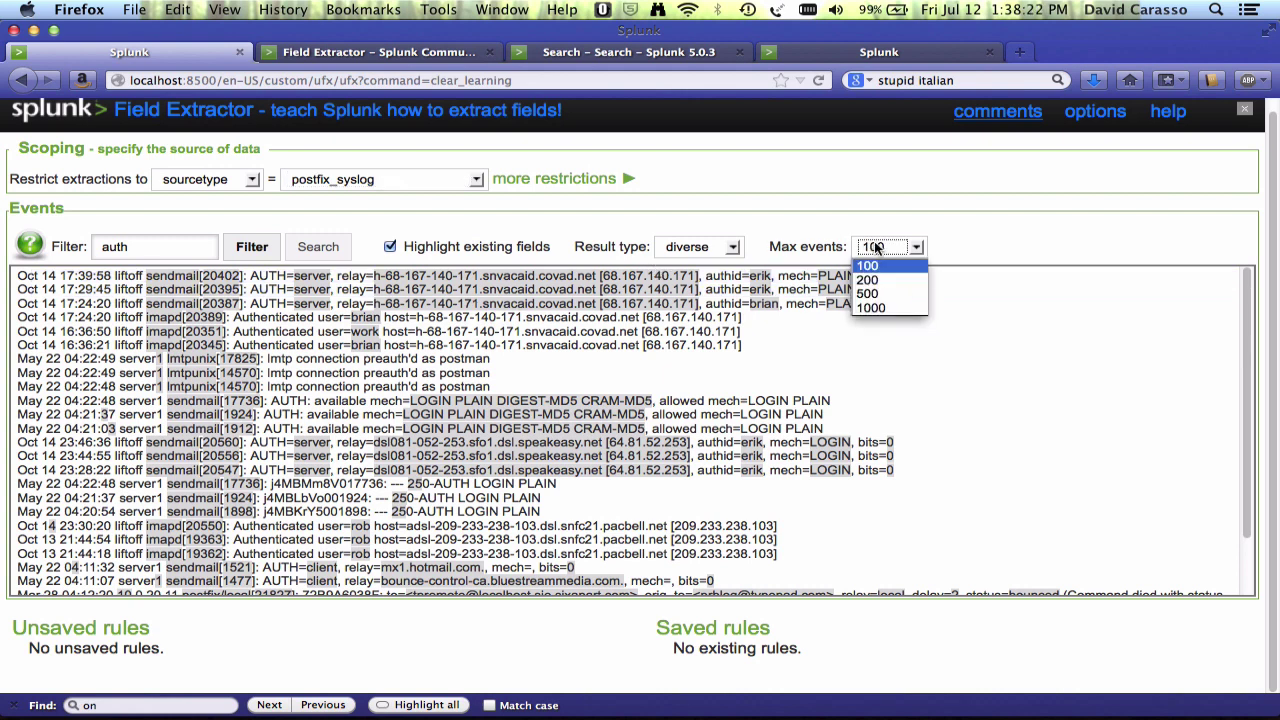
left_click(875, 247)
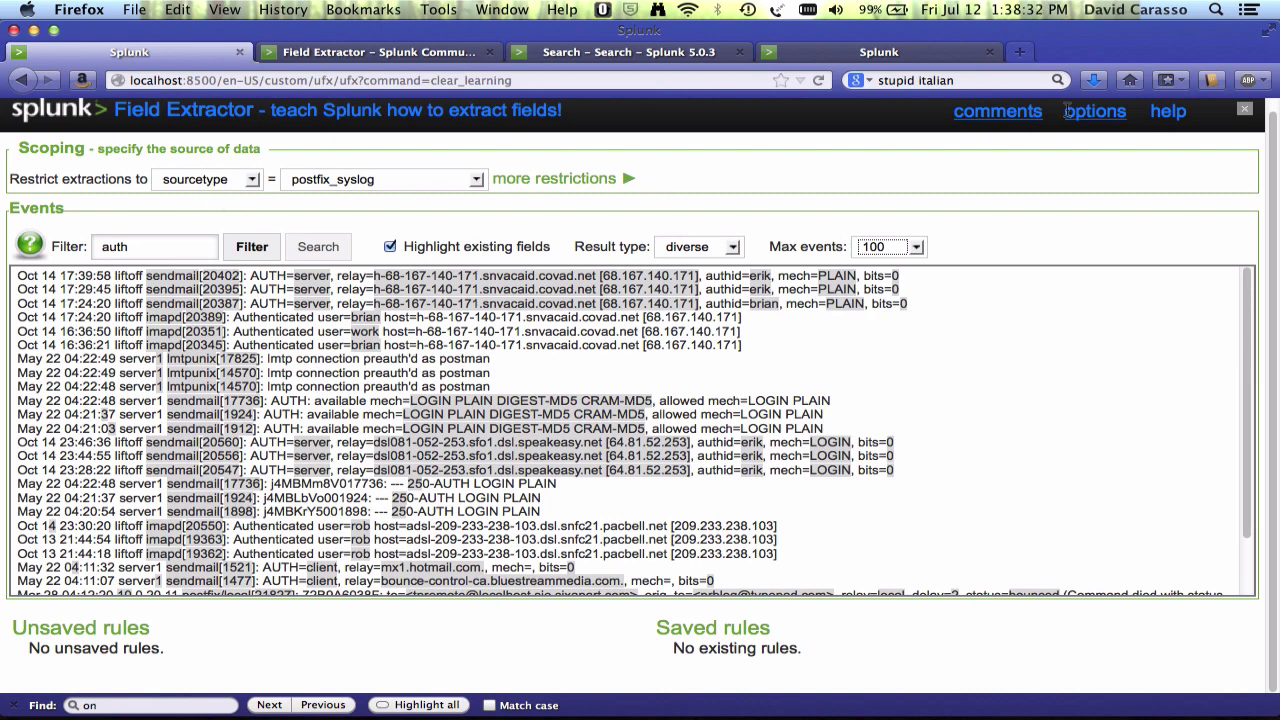
left_click(1094, 113)
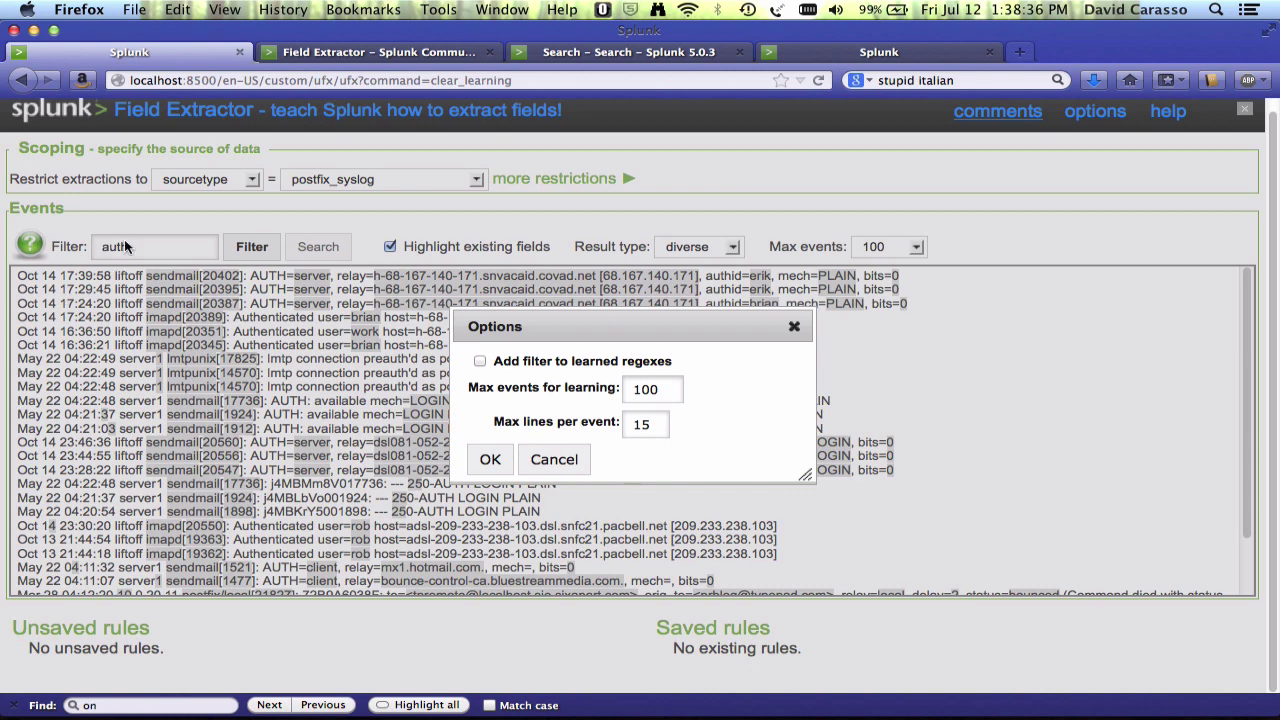
left_click(481, 362)
left_click(481, 362)
left_click(554, 459)
left_click(907, 252)
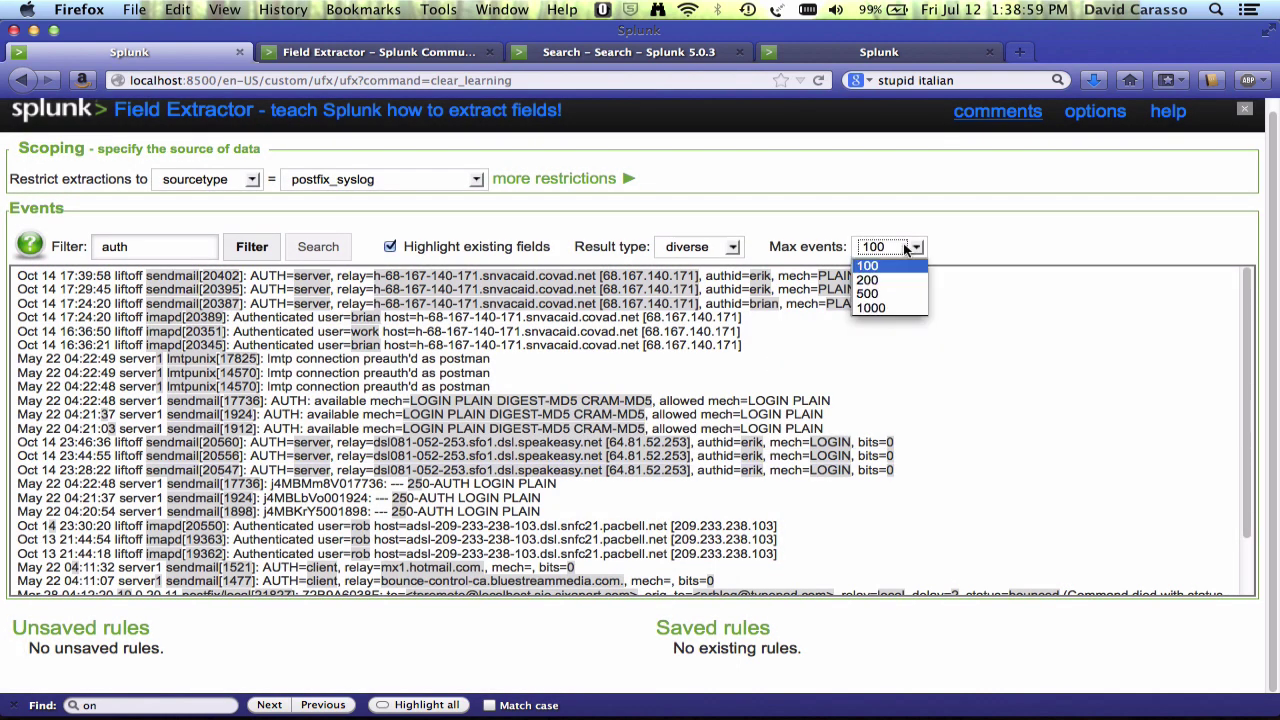
left_click(988, 228)
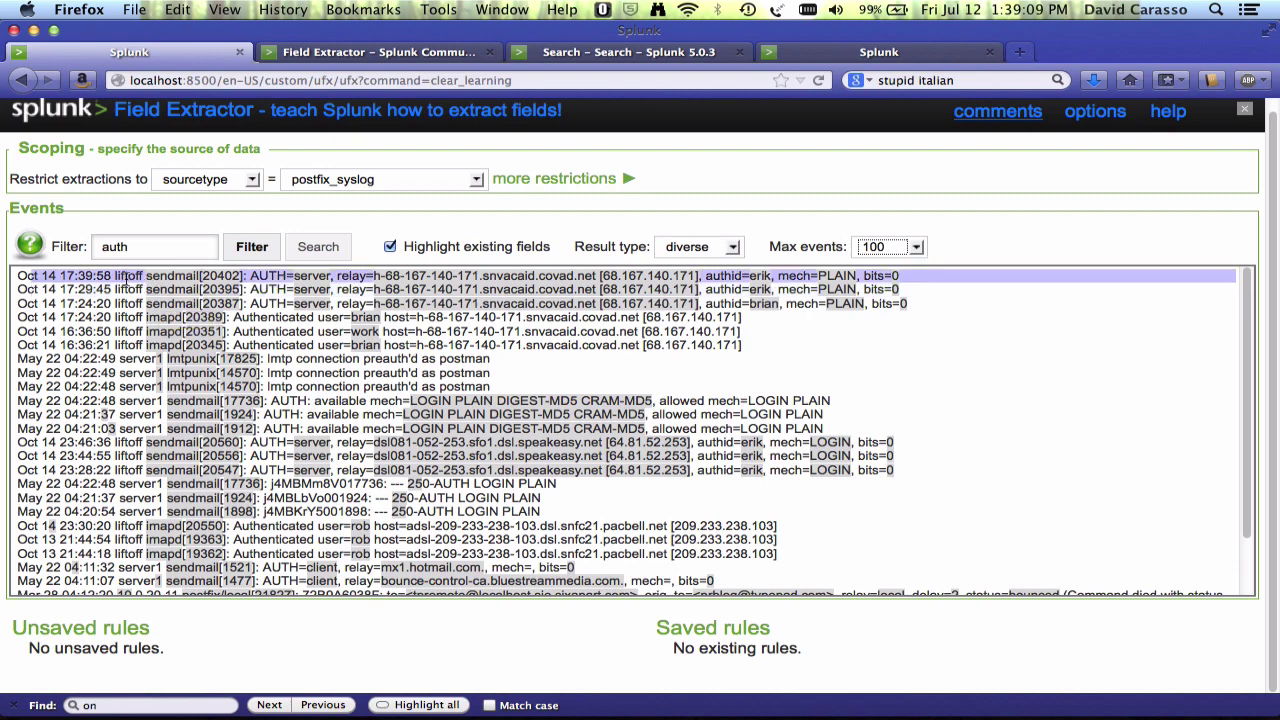
Mark liftoff as a machinename example twice, accepting the suggested machinename field name.
left_click(127, 283)
type("ma")
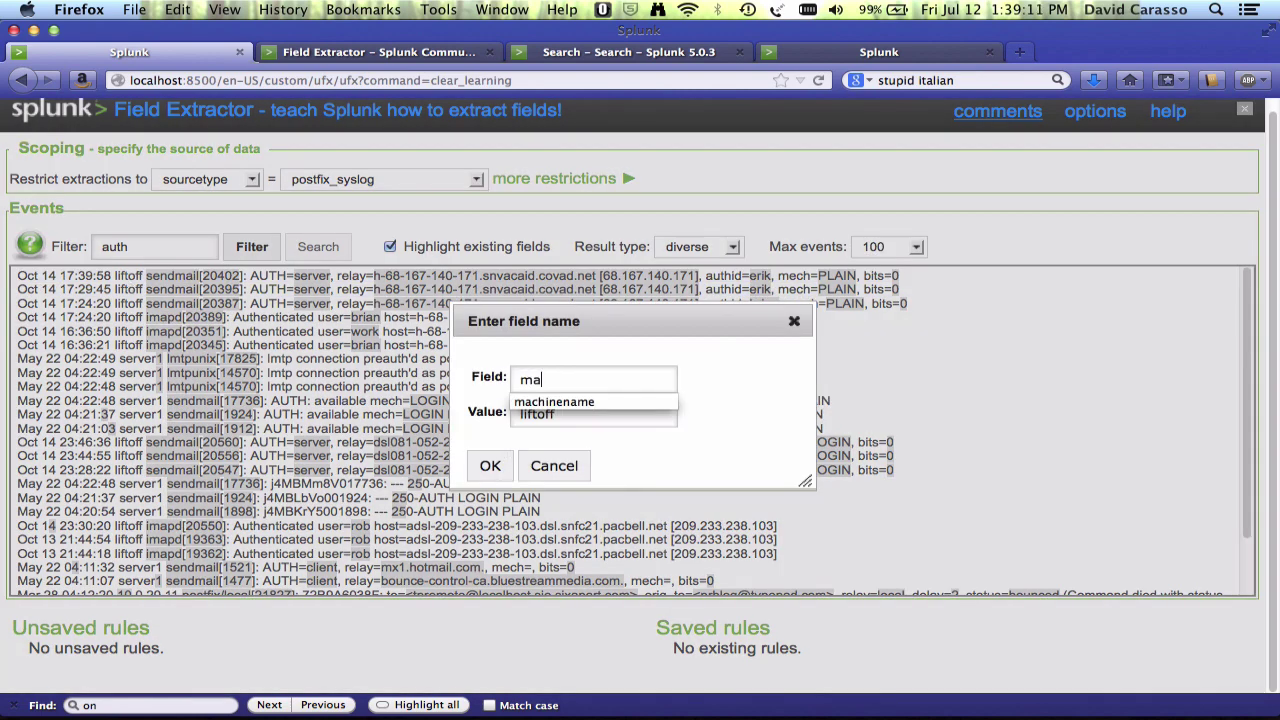
key("Down")
key("Return")
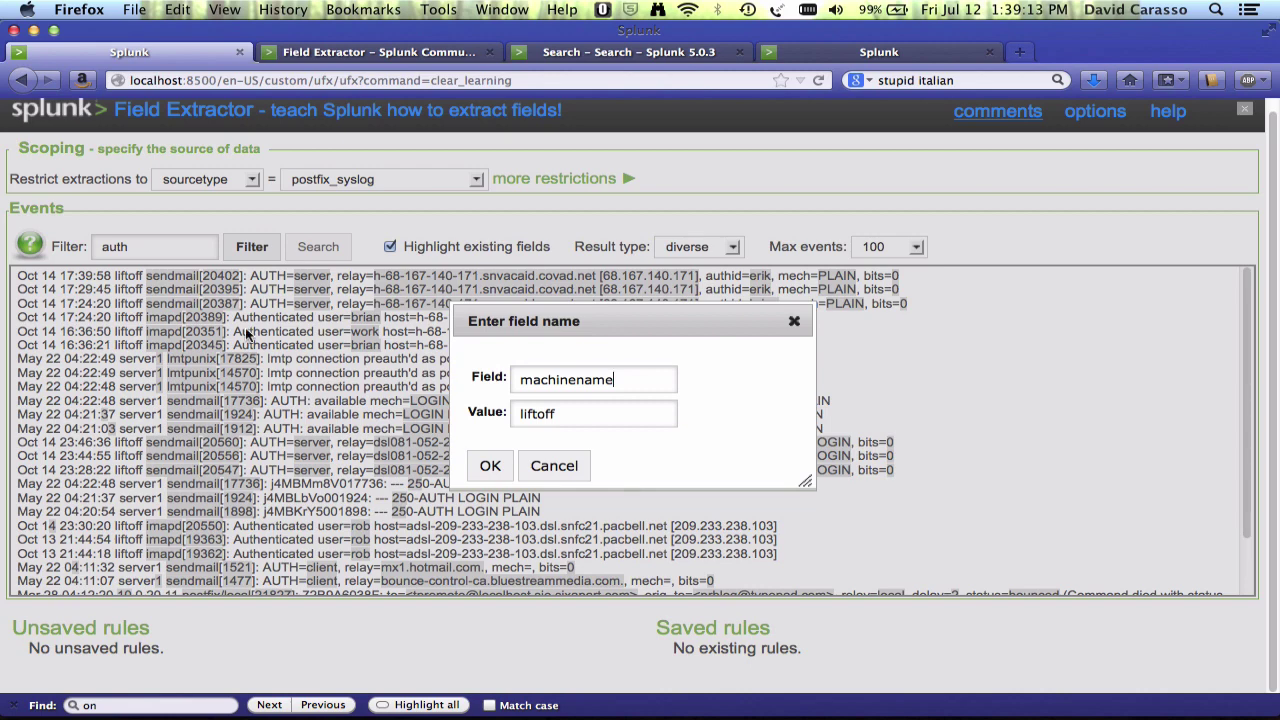
left_click(488, 466)
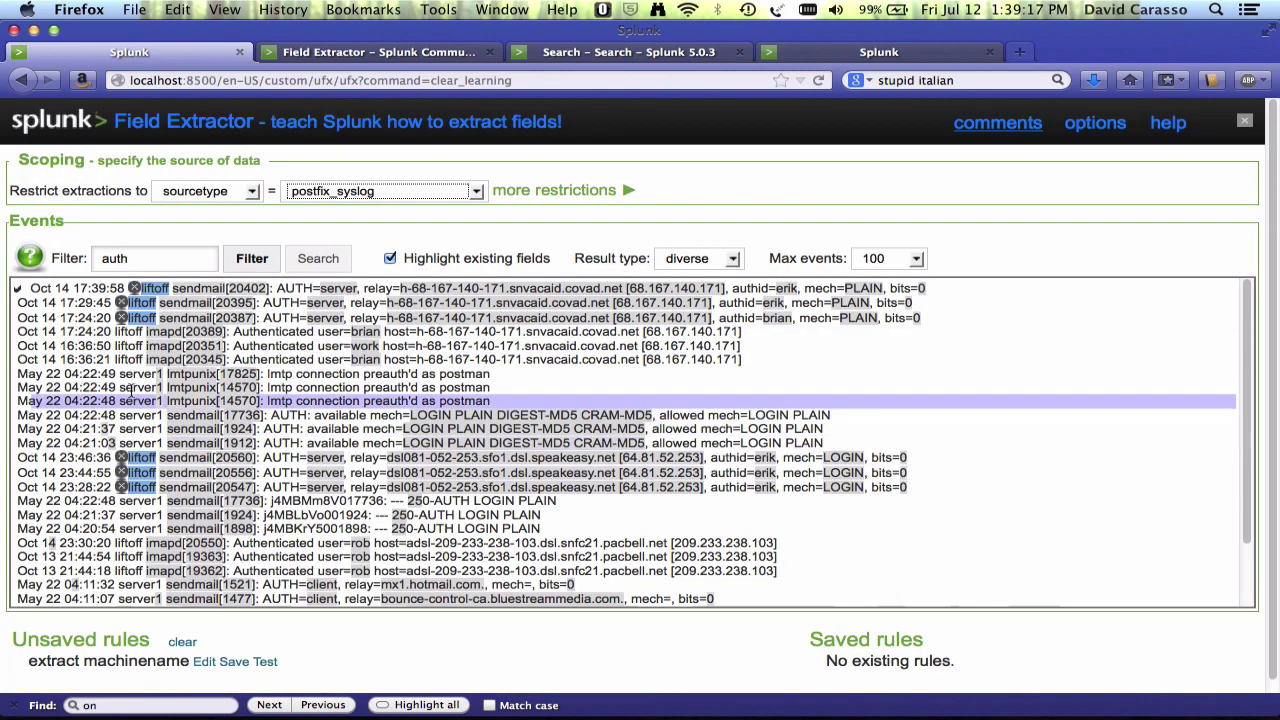
left_click(127, 337)
type("mac")
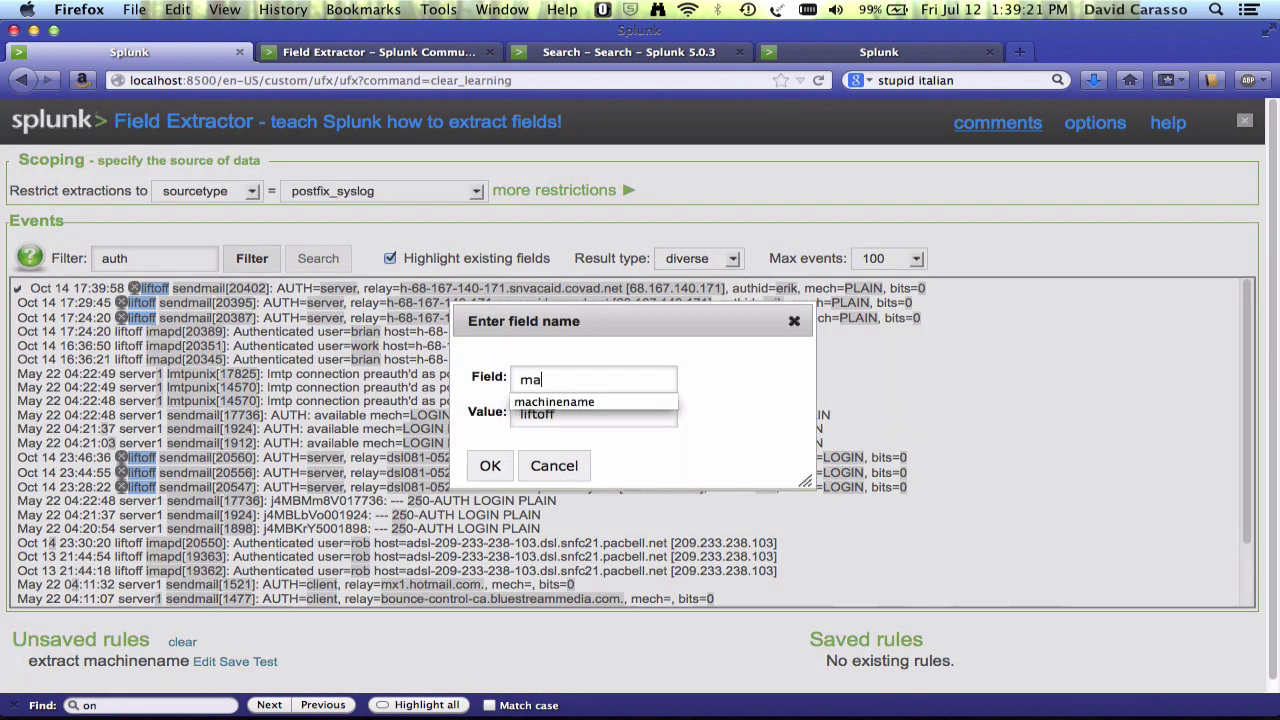
key("Down")
key("Return")
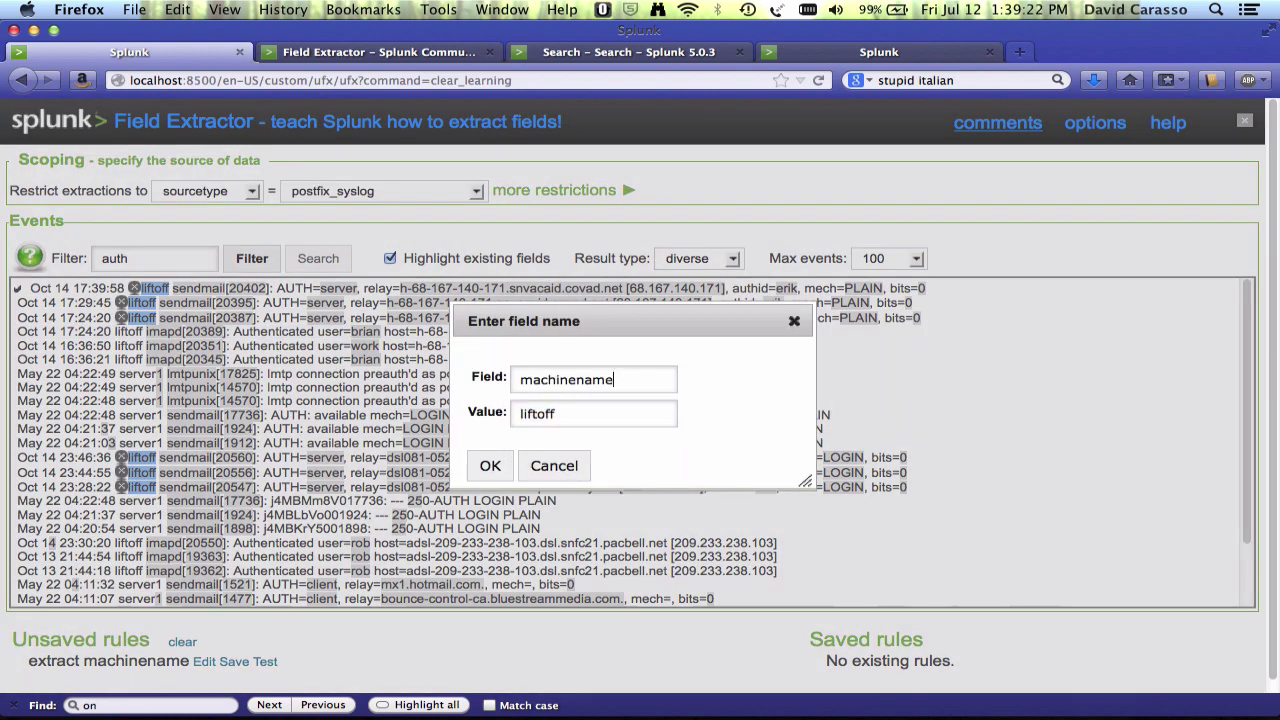
left_click(490, 465)
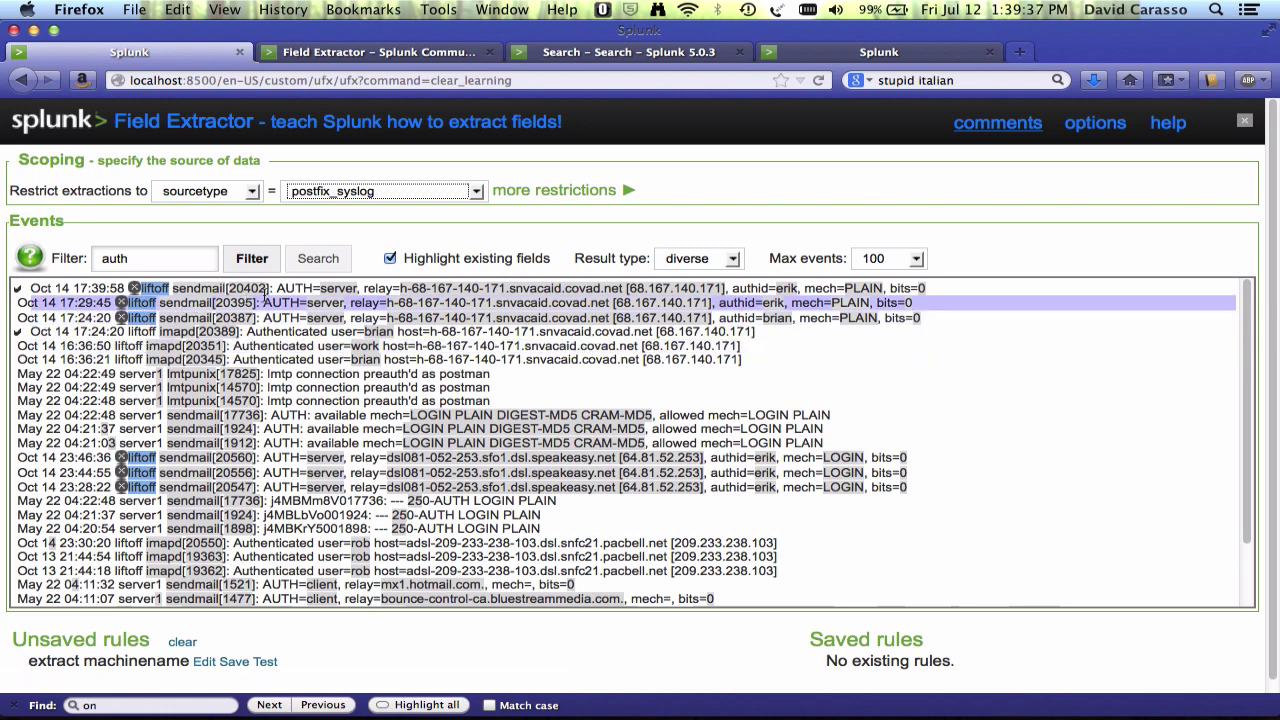
Turn off existing-field highlighting, mark liftoff in the top event as machinename, and select the auth filter.
left_click(390, 258)
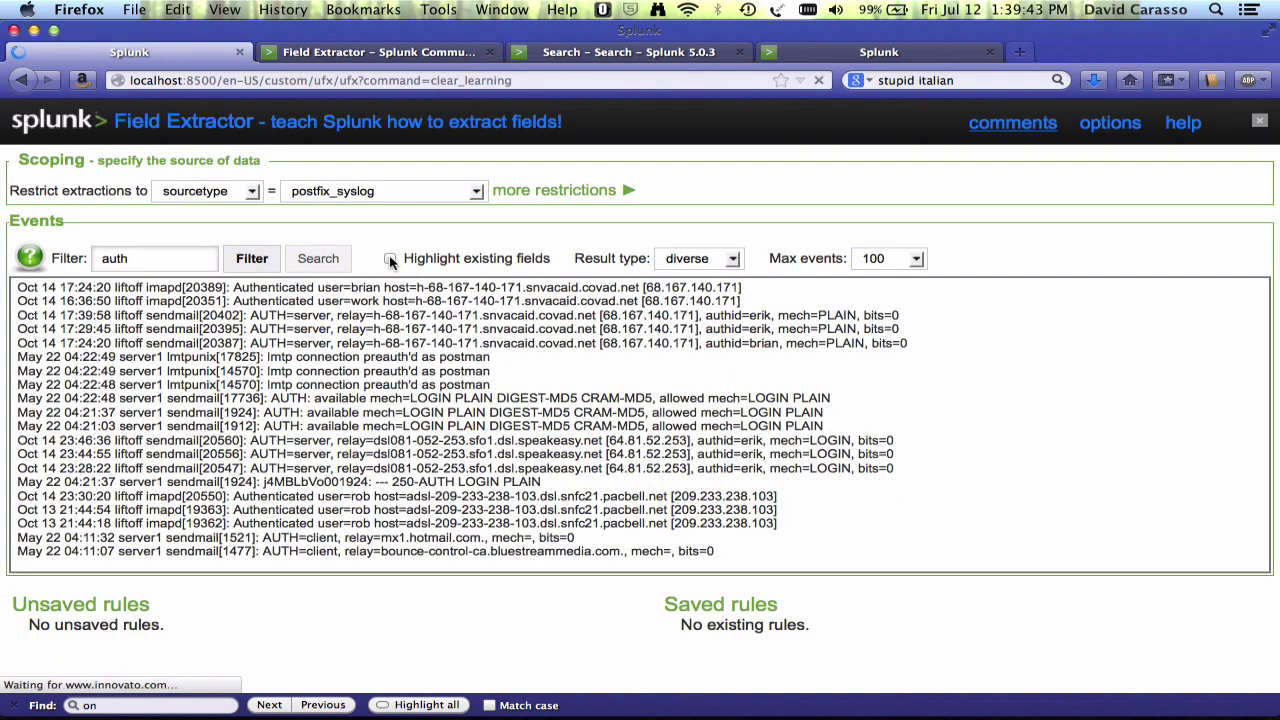
double_click(128, 292)
type("machinename")
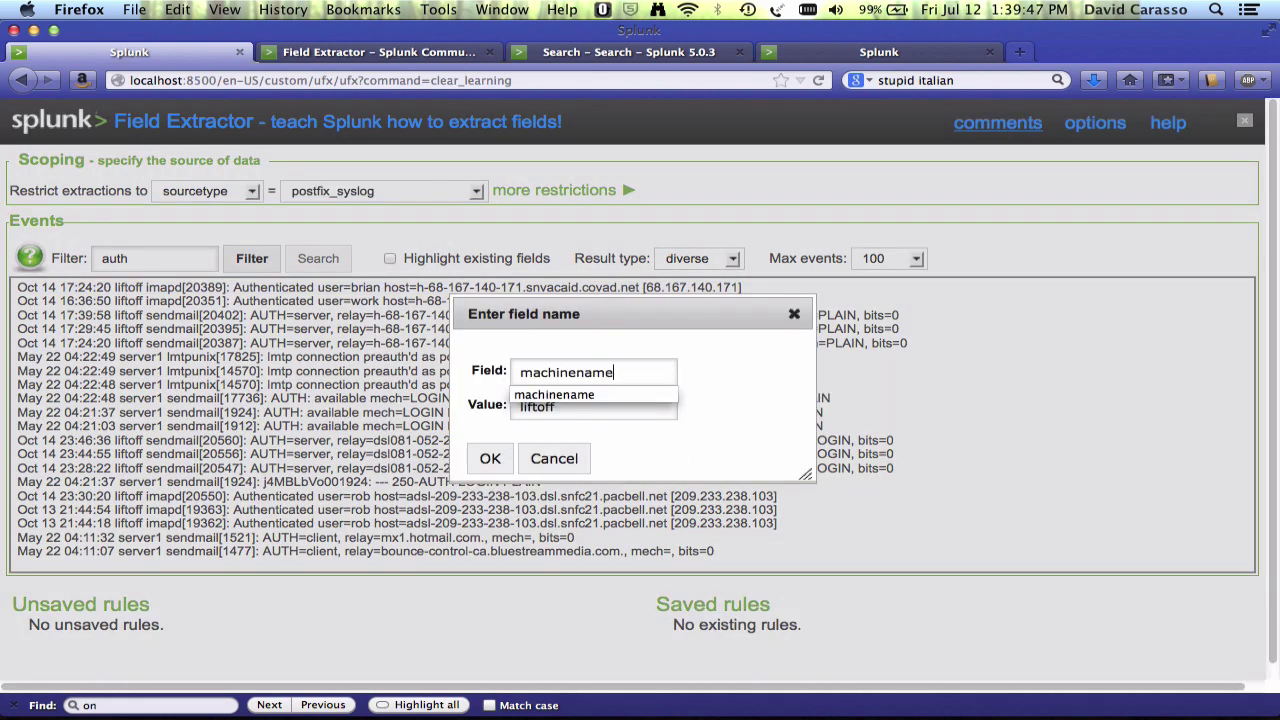
key("Return")
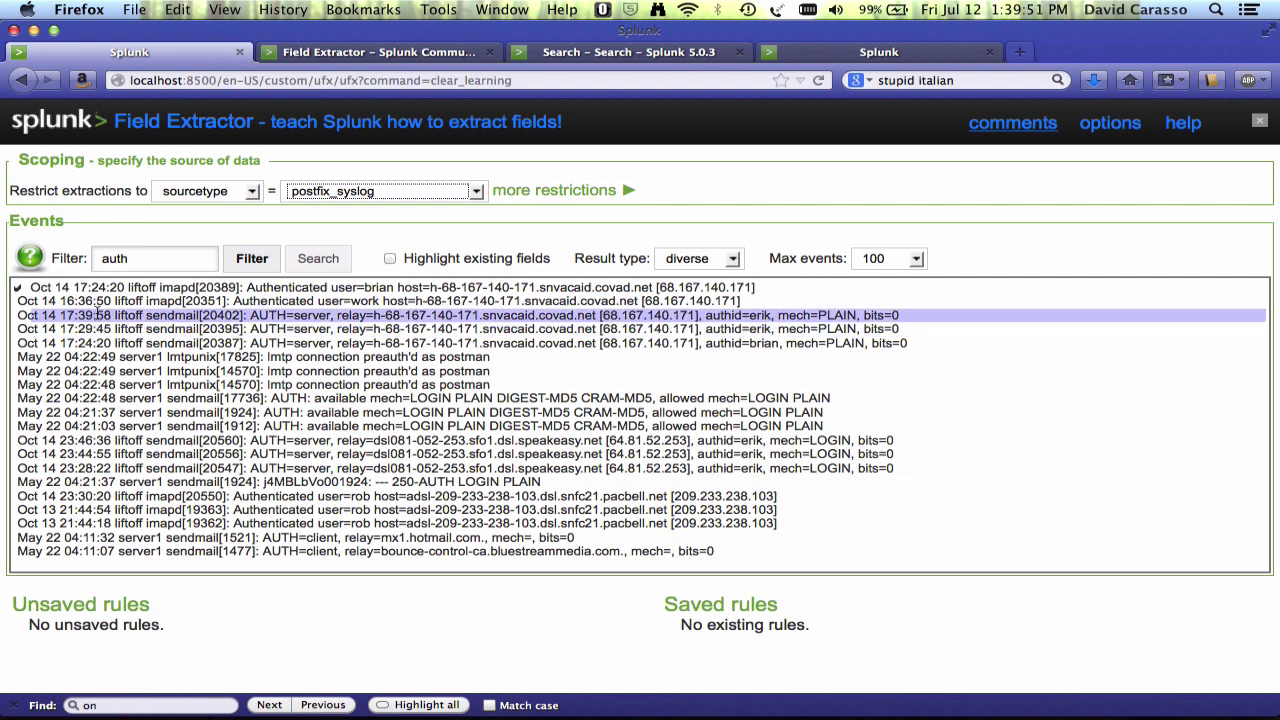
double_click(198, 258)
Clear the auth filter, review the machinename test's top values (10.0.40.221, liftoff, server1), and close it.
key("BackSpace")
key("Return")
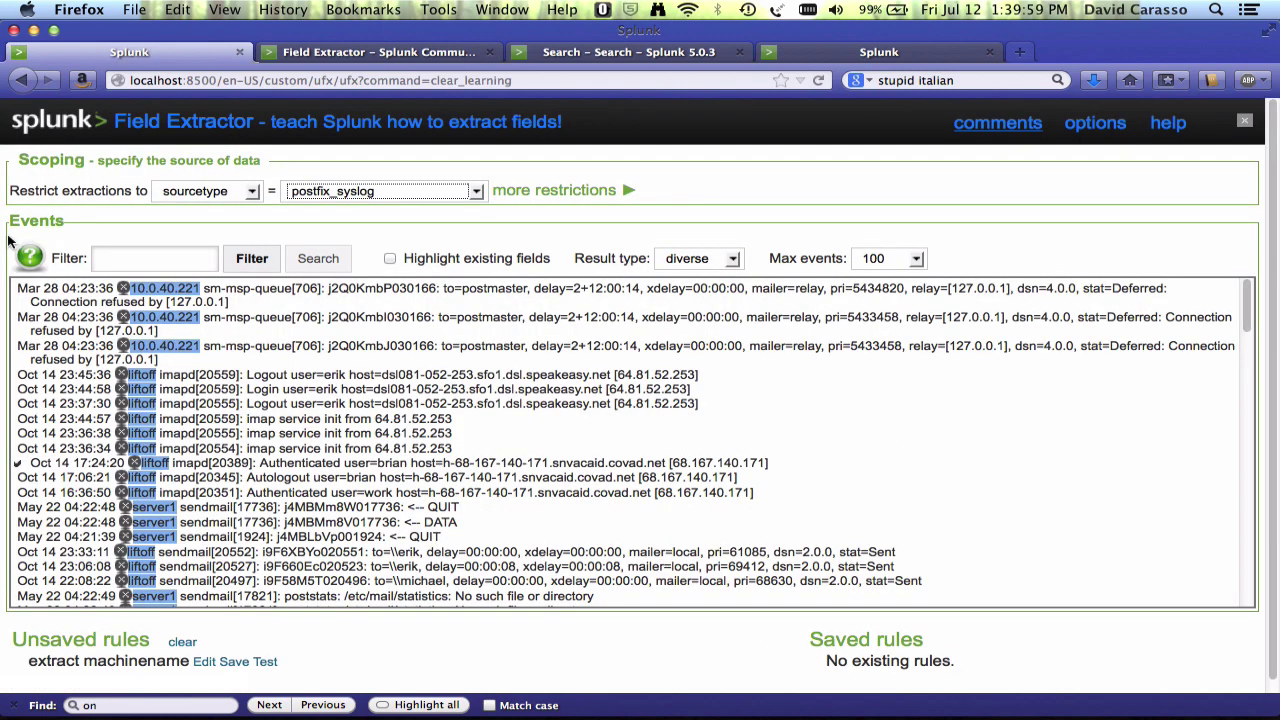
mouse_move(30, 260)
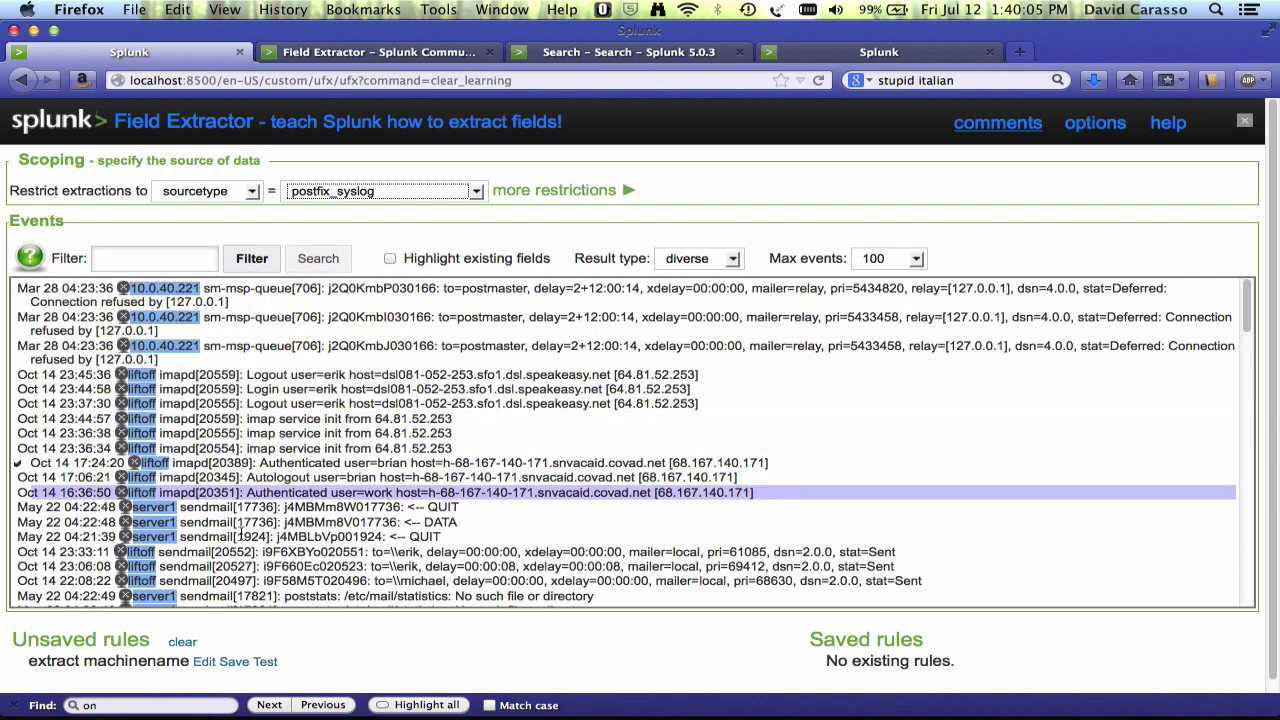
mouse_move(155, 655)
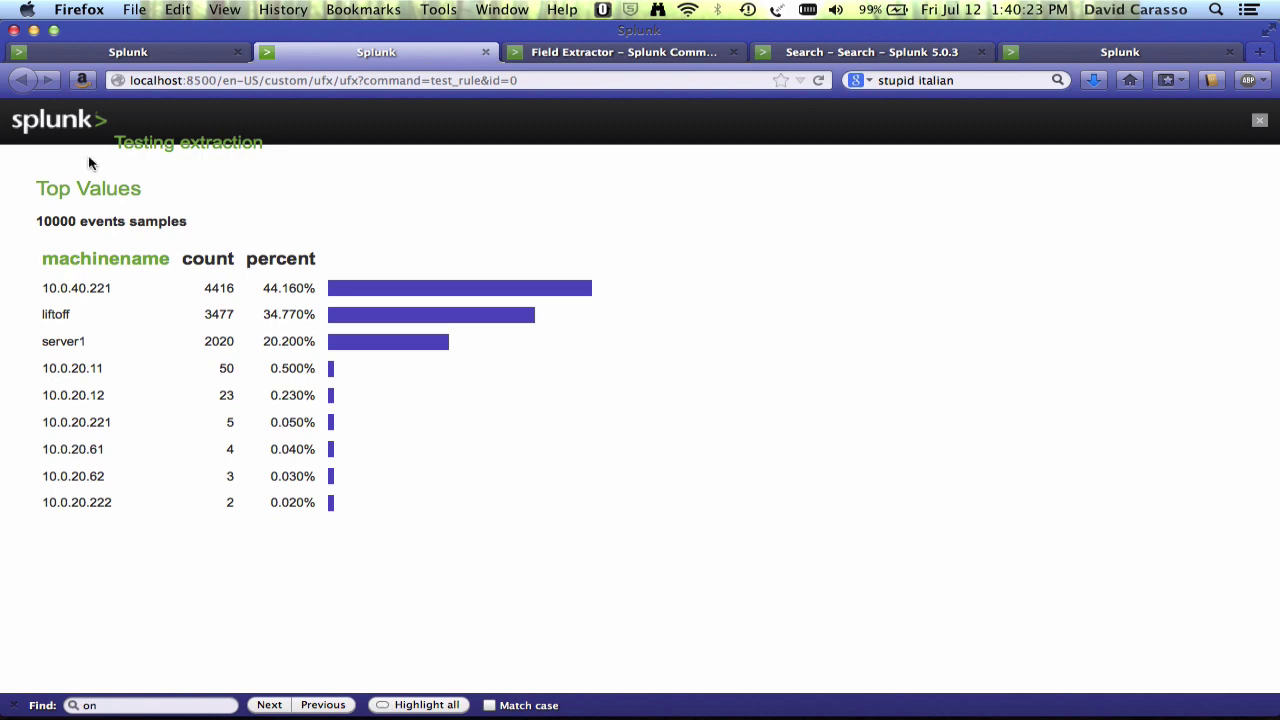
key("super+w")
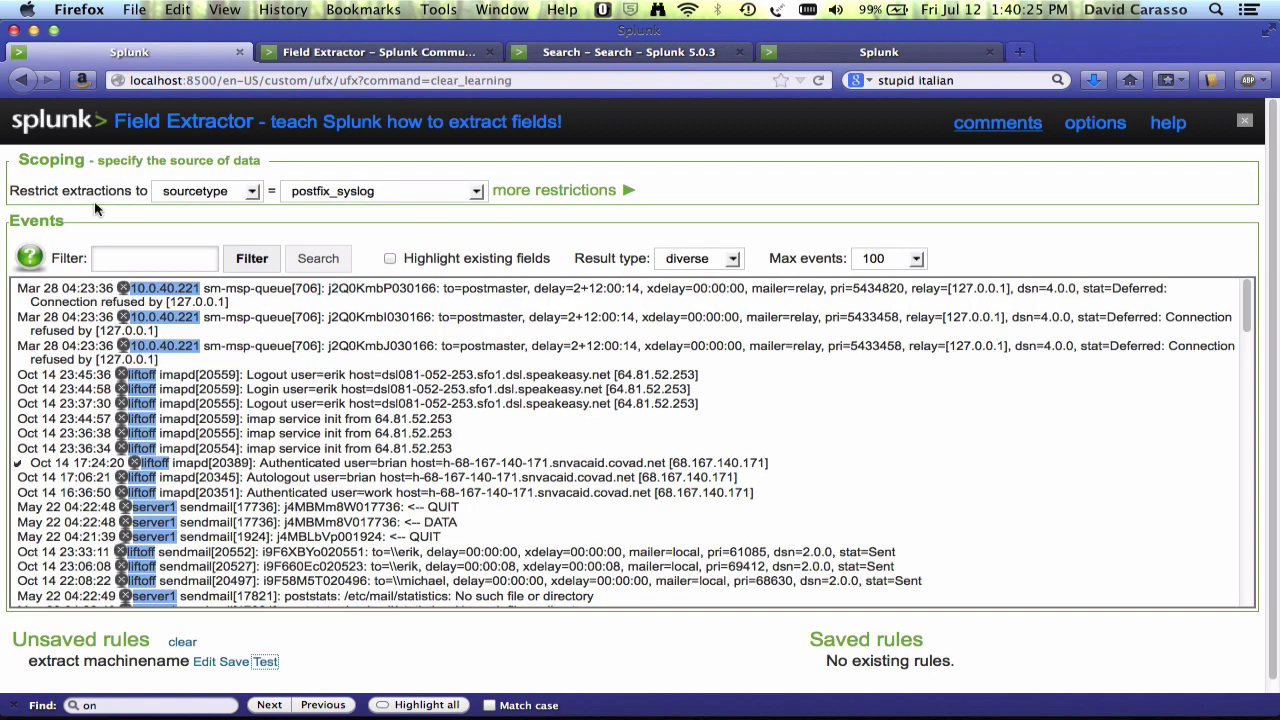
Open the Save Extraction dialog for machinename and append 'asdfasdf' to the rule name.
left_click(230, 662)
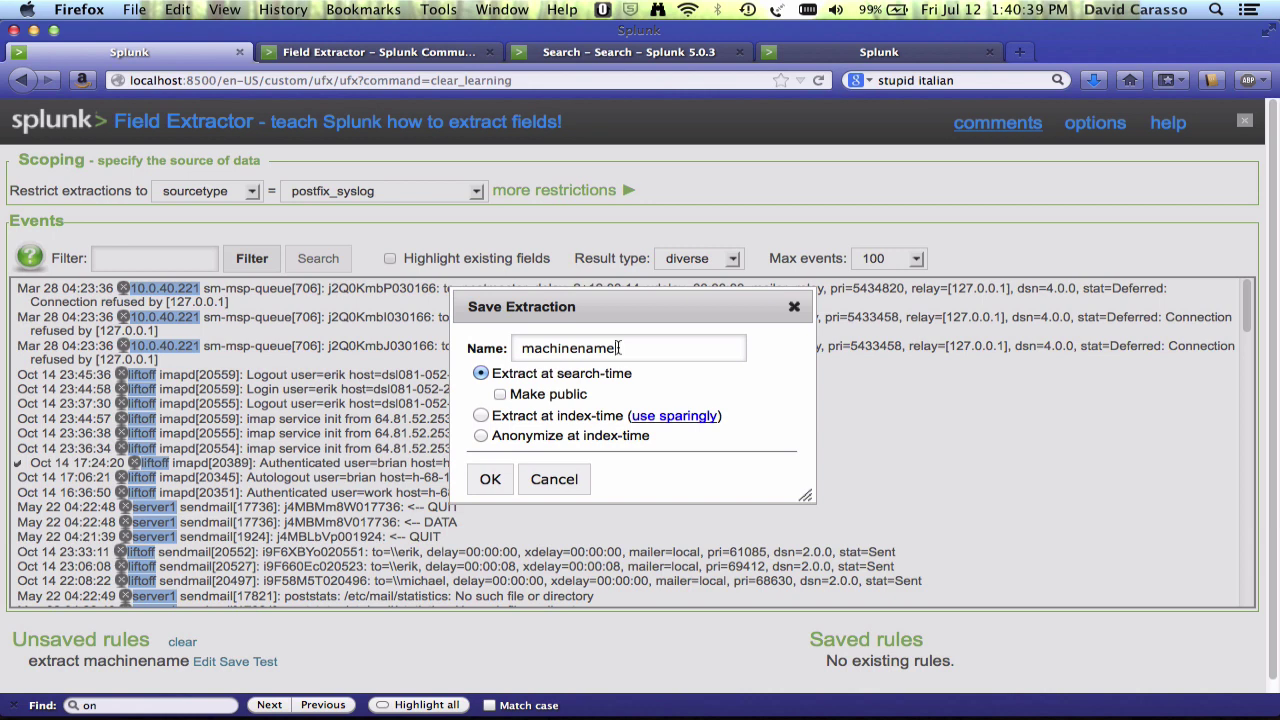
type("asdfasdf")
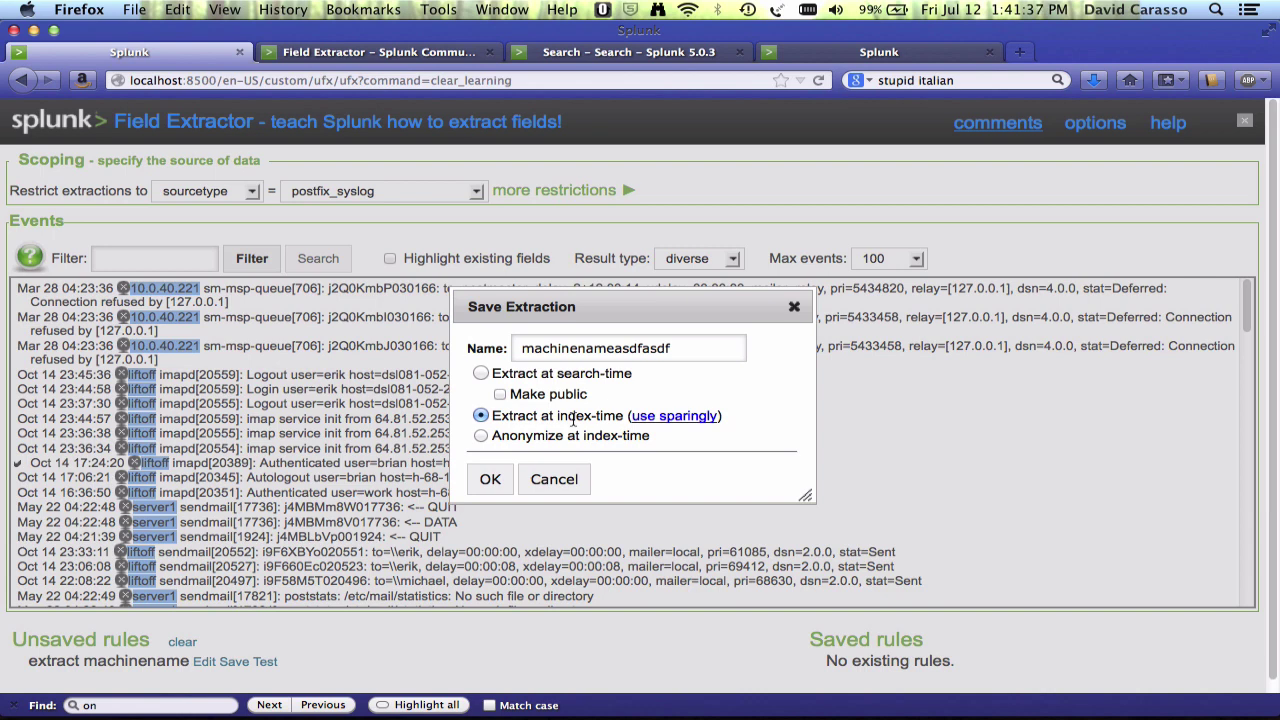
Select Anonymize at index-time, then cancel the Save Extraction dialog without saving.
left_click(481, 437)
left_click(553, 479)
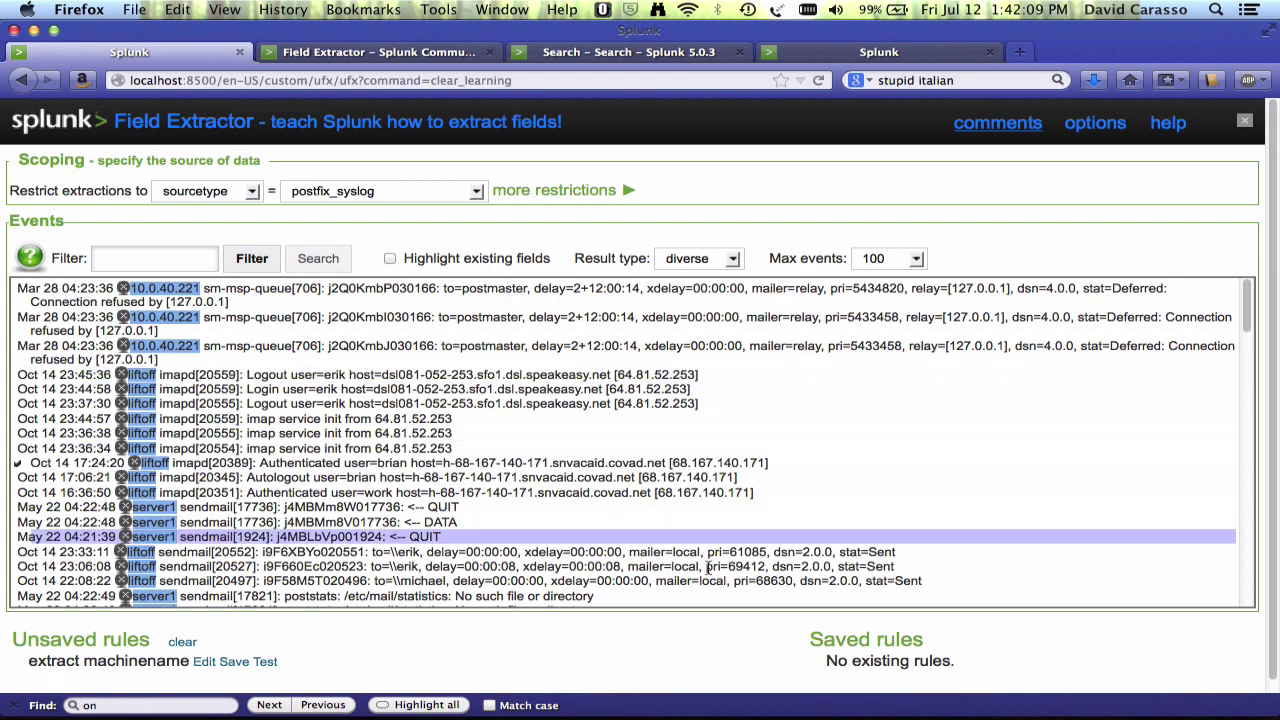
Save the machinename rule with Extract at search-time and check it under Saved rules.
left_click(231, 662)
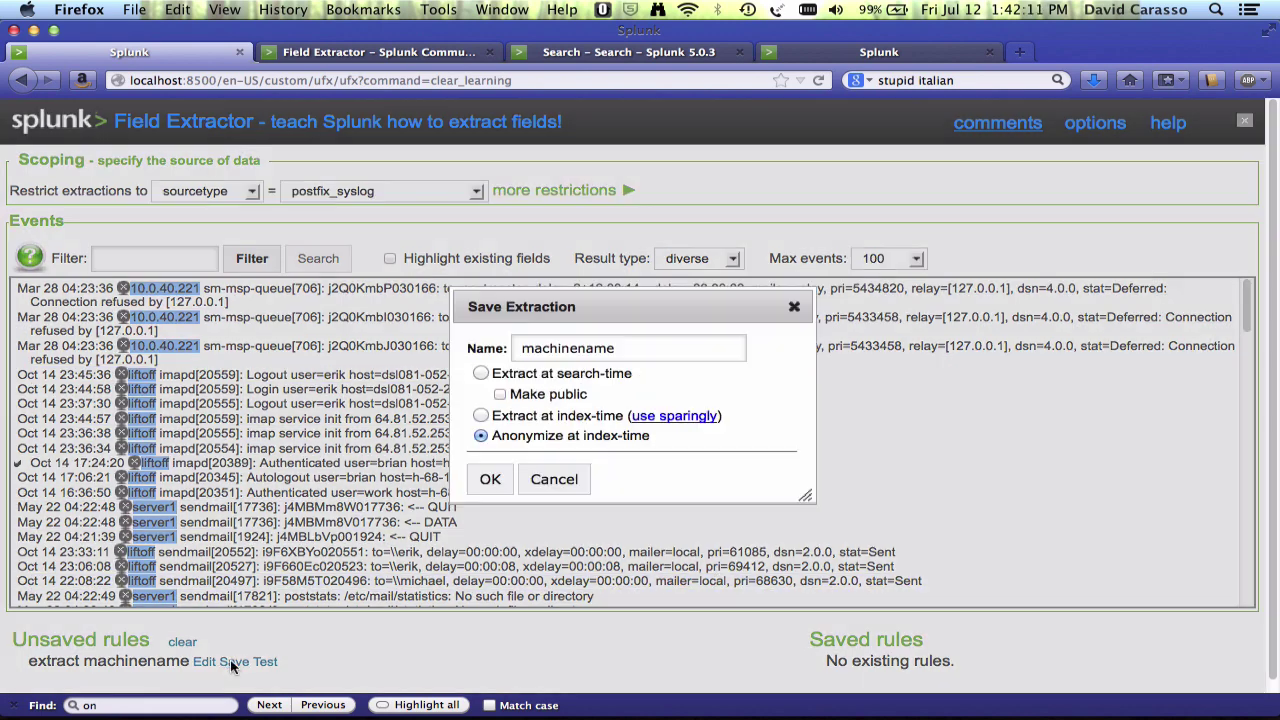
left_click(481, 373)
left_click(490, 480)
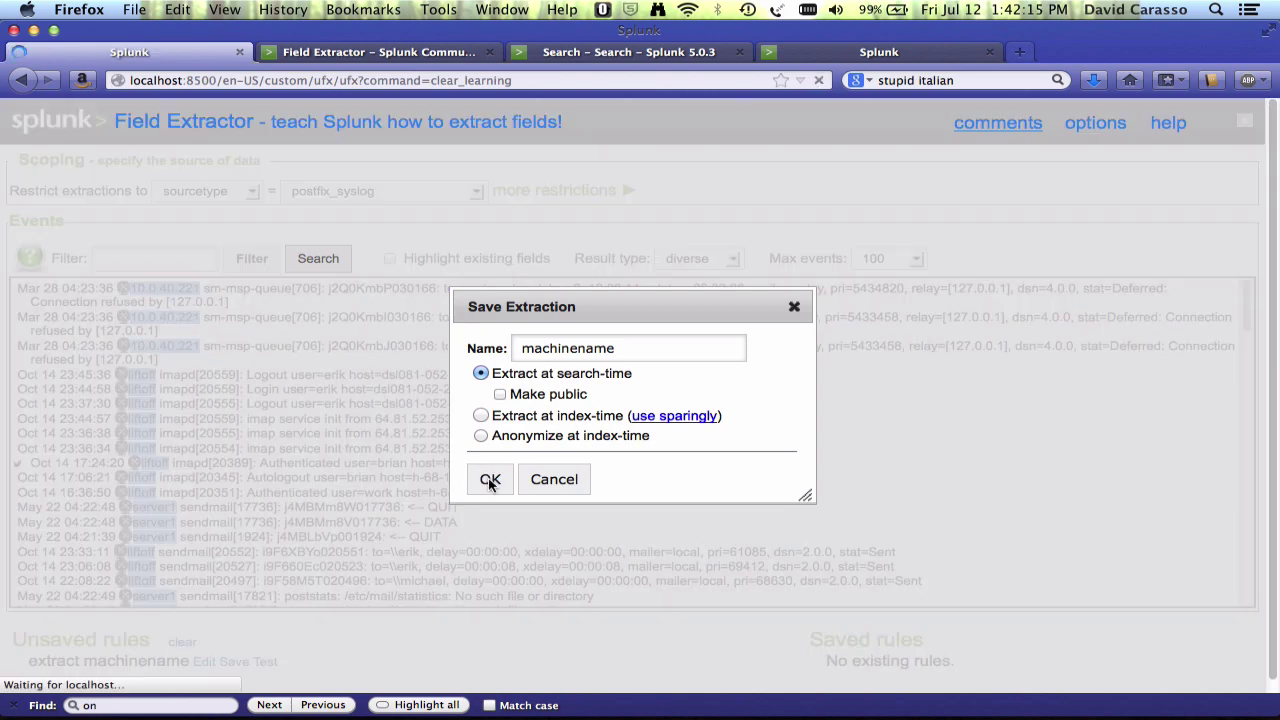
scroll(791, 574, "down", 5)
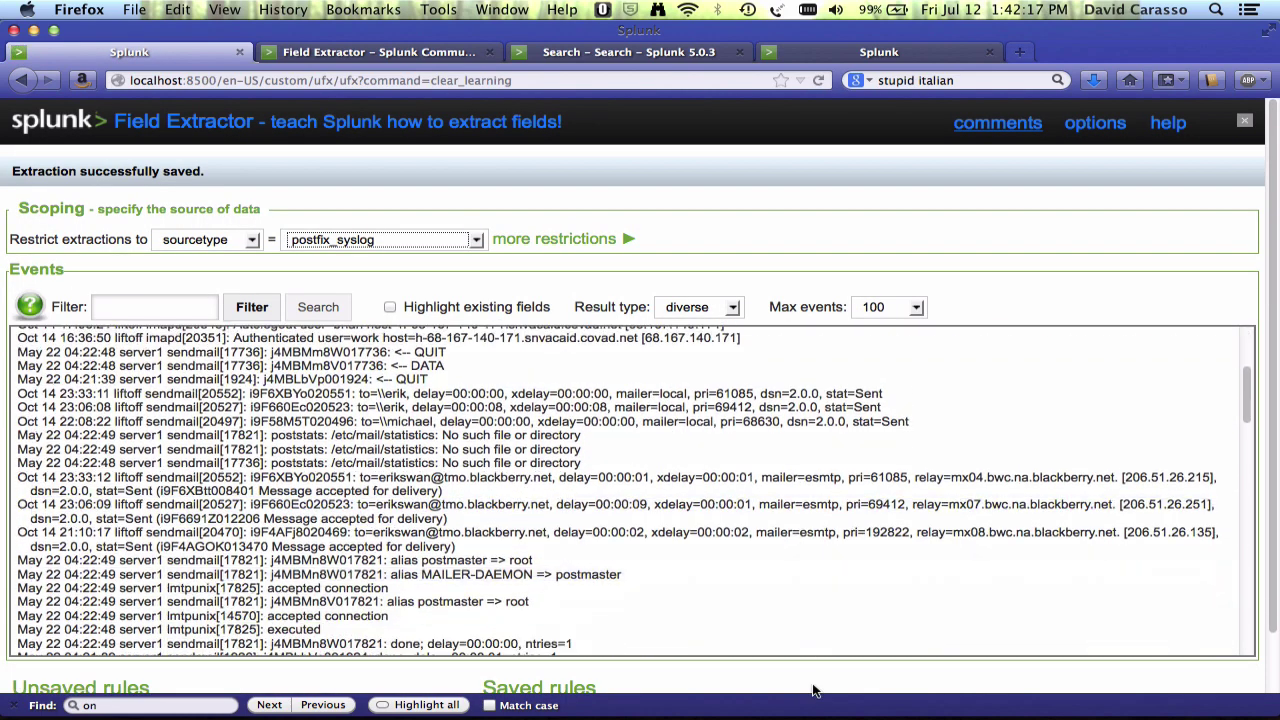
scroll(813, 688, "down", 2)
left_click(615, 650)
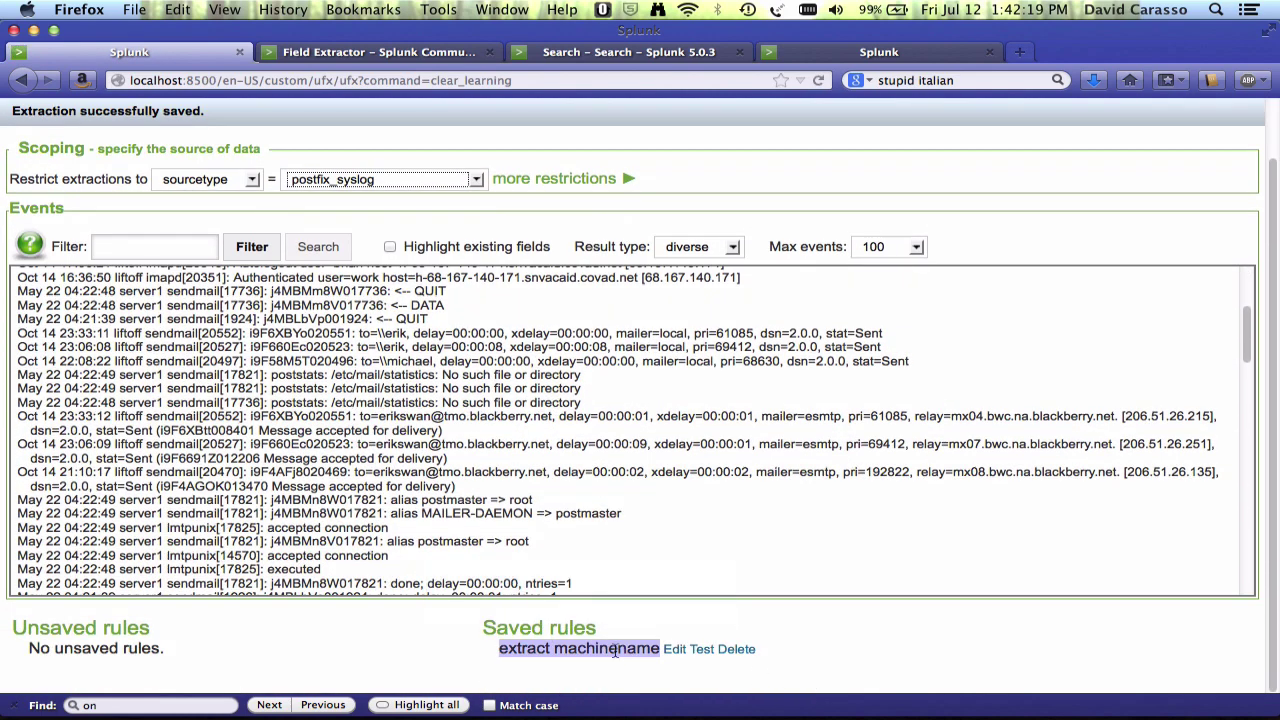
left_click(577, 665)
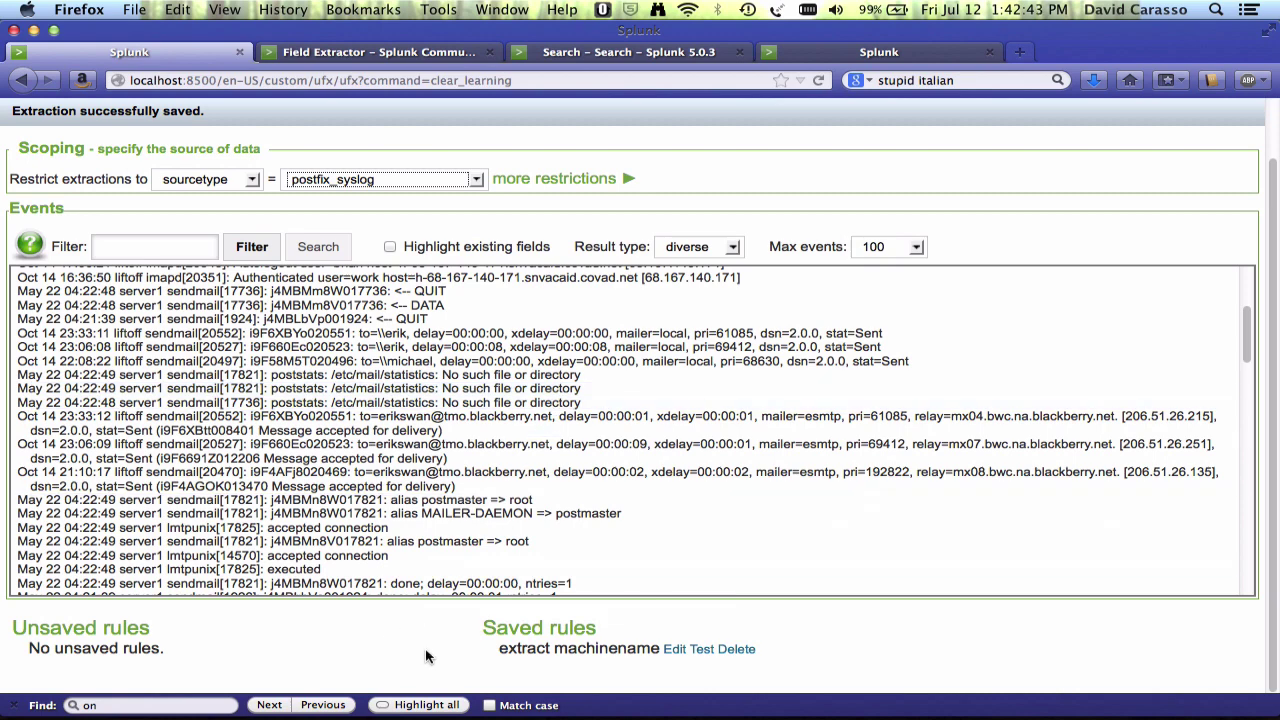
scroll(426, 656, "up", 2)
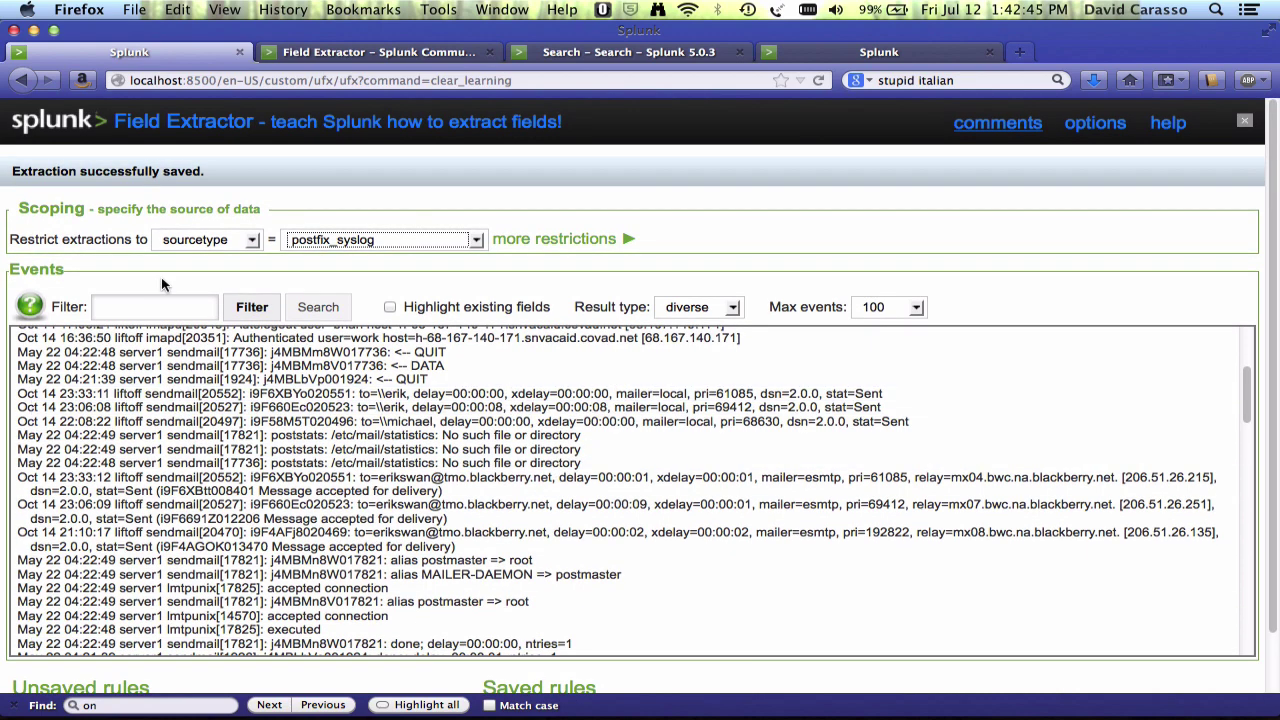
Expand more restrictions to show the system app, all indexes and _raw extraction source.
left_click(565, 240)
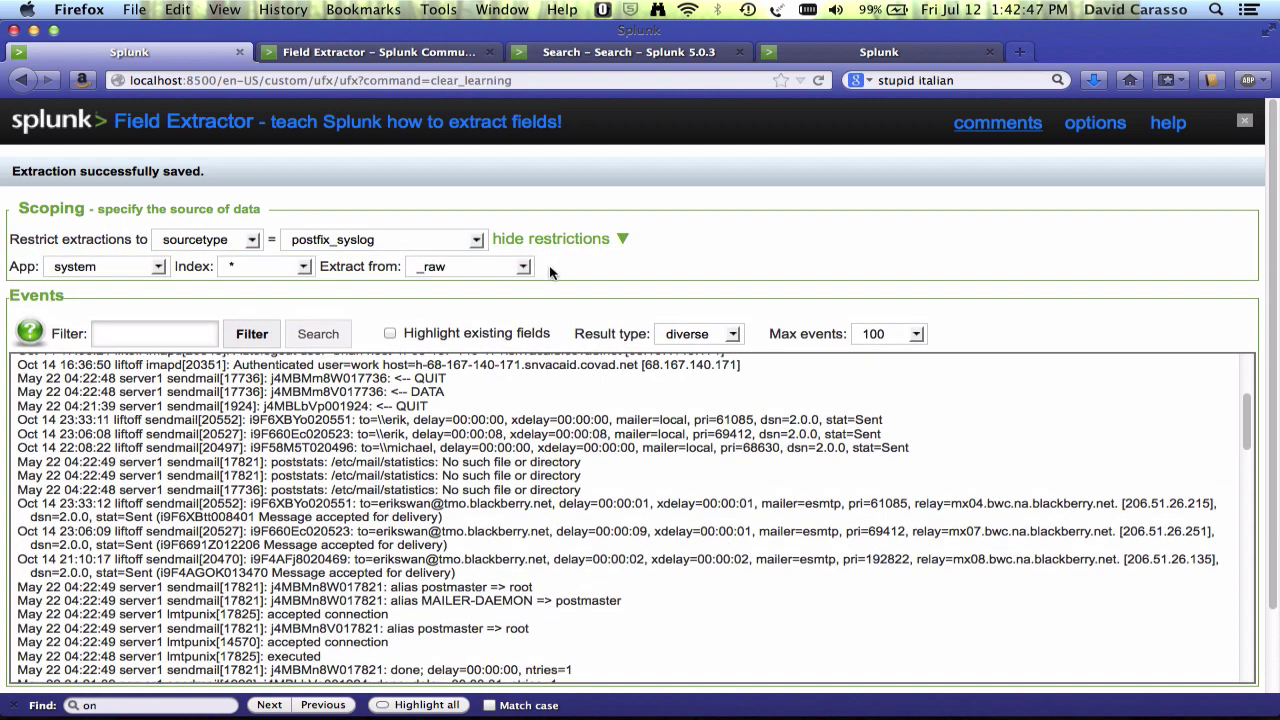
scroll(551, 278, "down", 3)
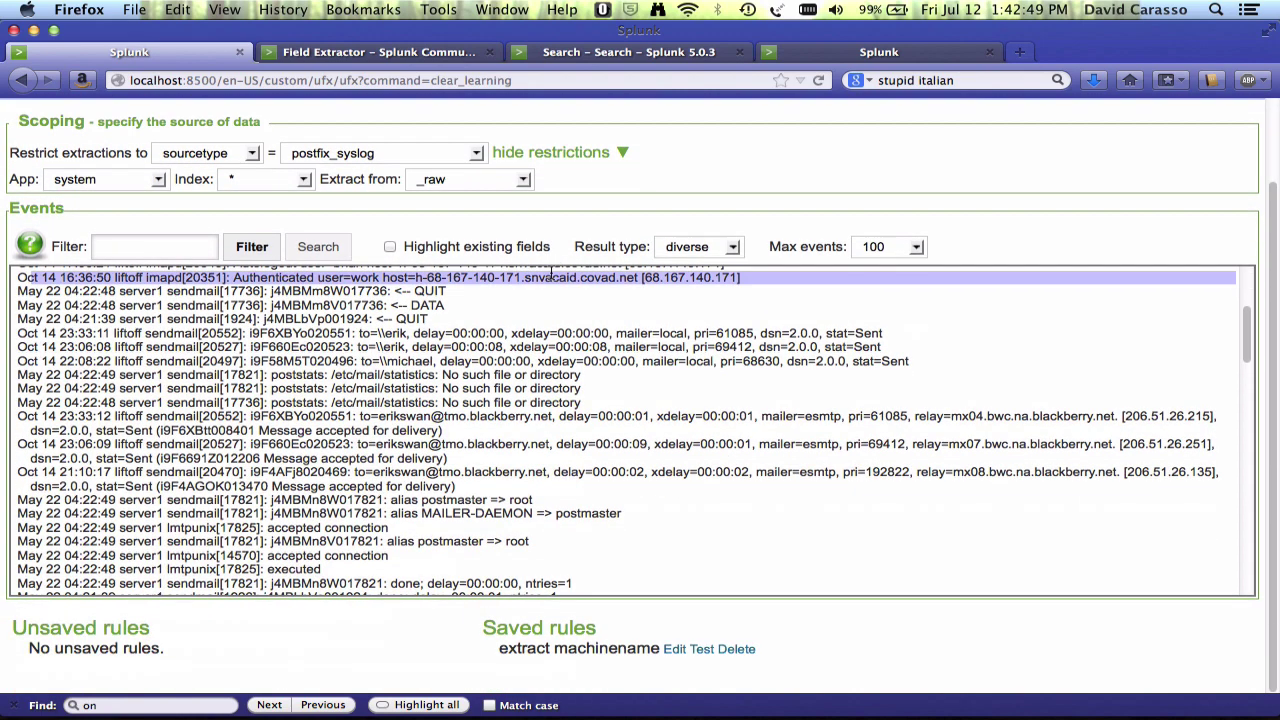
scroll(551, 278, "up", 3)
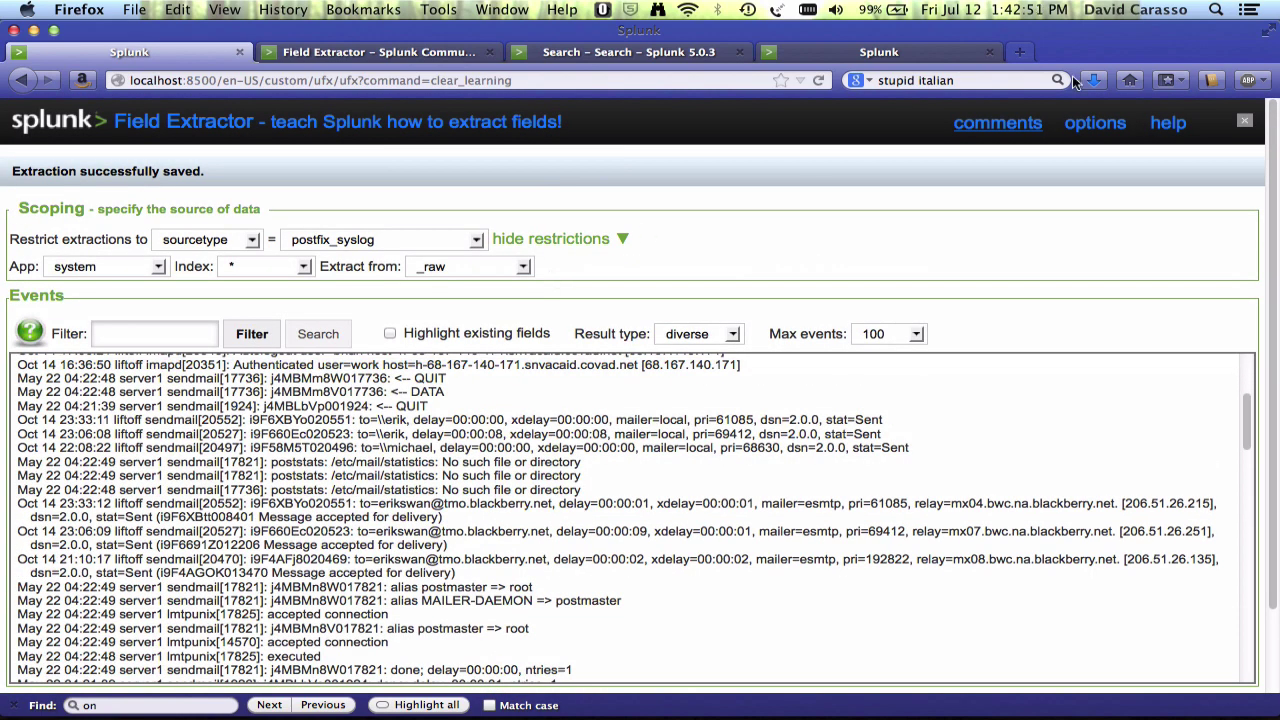